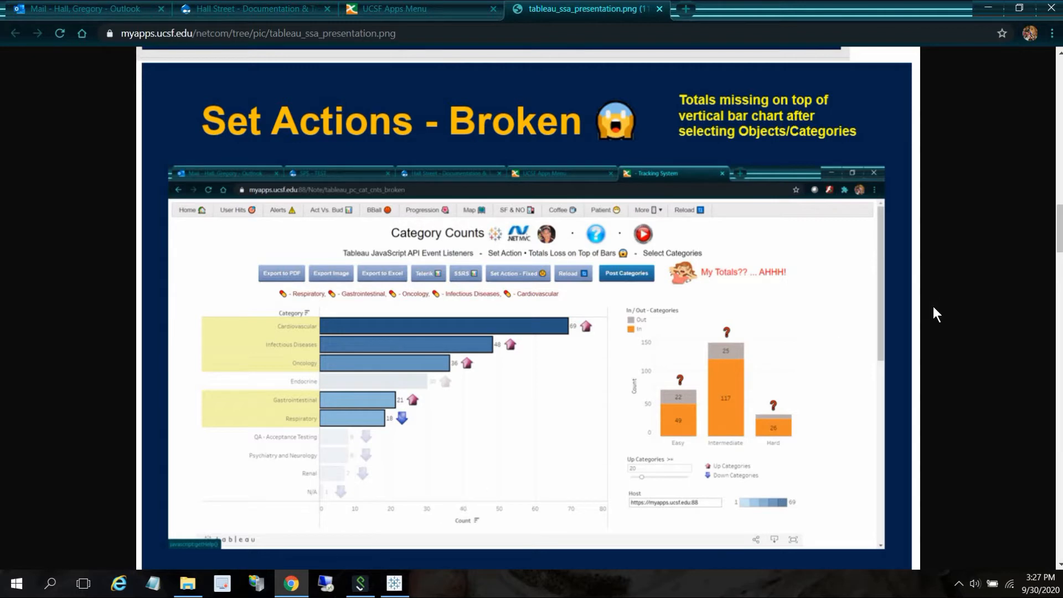
- Scroll through the presentation slides on set actions, the JavaScript API, shapes and feedback
drag(1057, 221, 1056, 273)
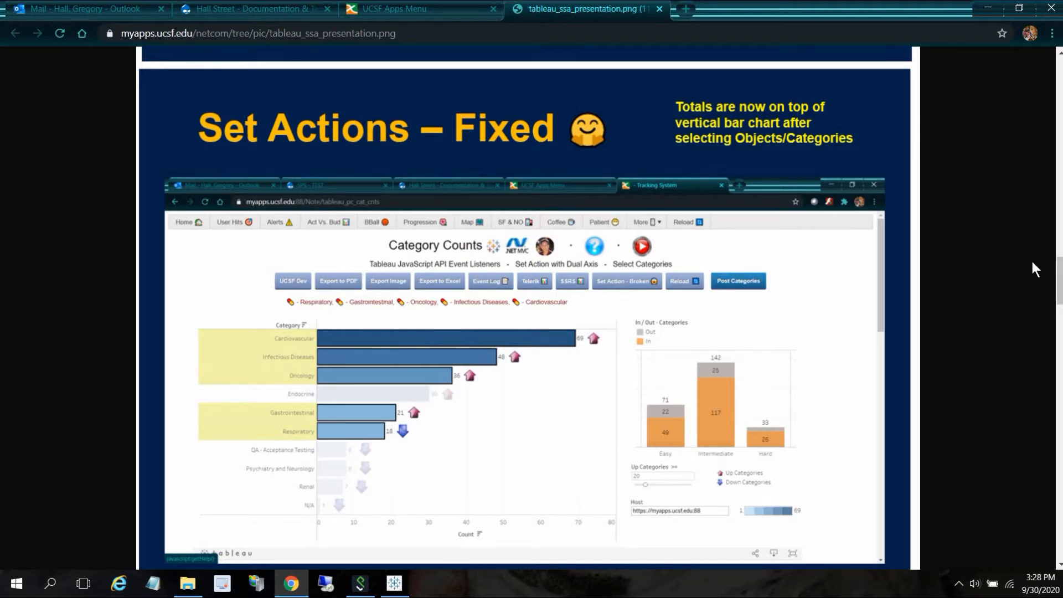
drag(1060, 282, 1060, 340)
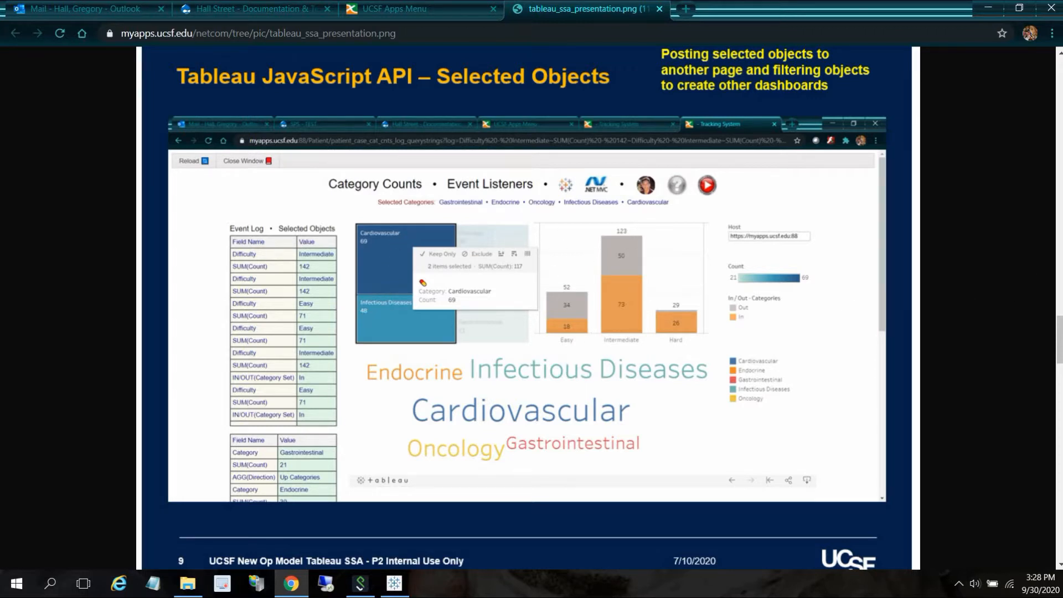
drag(1059, 334, 1059, 389)
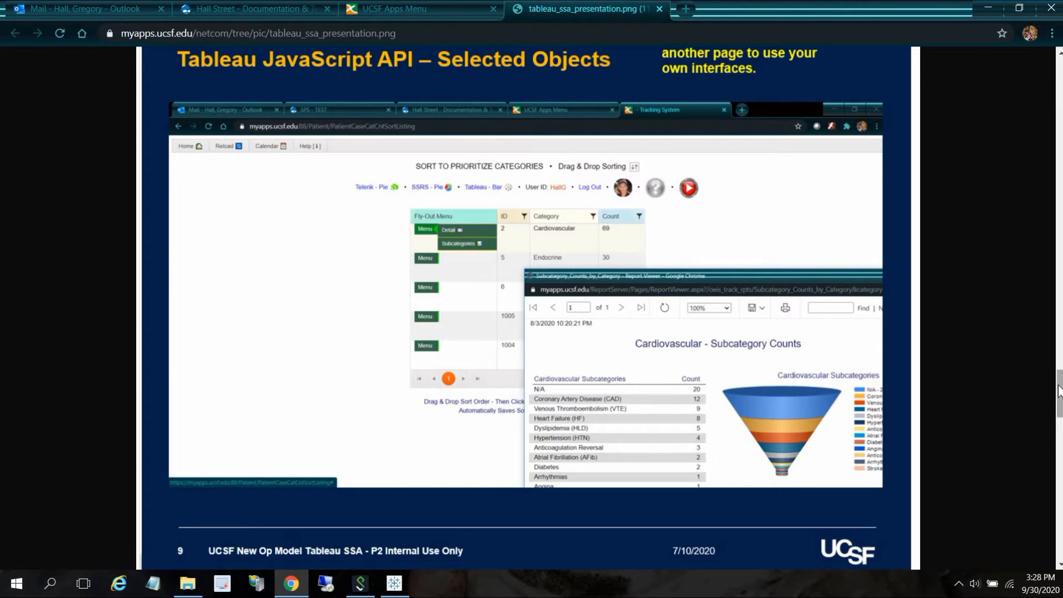
drag(1057, 401, 1055, 445)
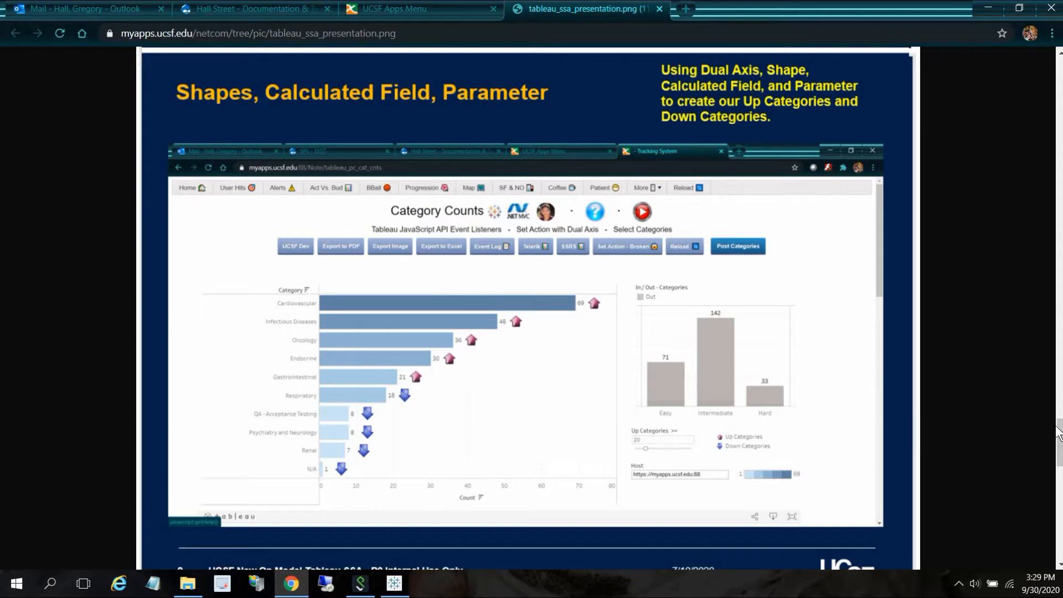
drag(1060, 428, 1060, 480)
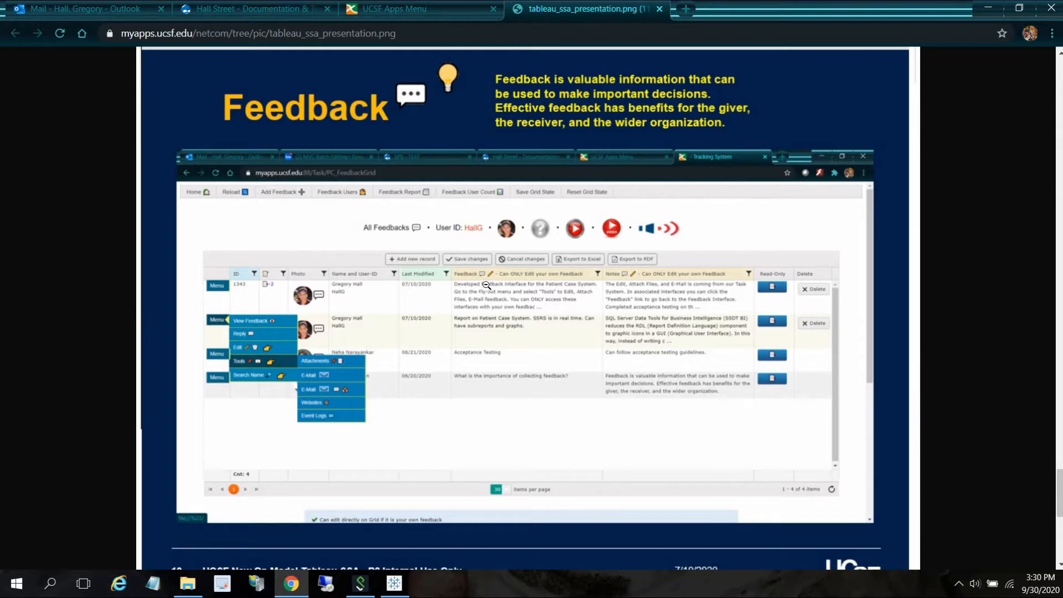
- Close the presentation tab, launch the OEIS site from the apps menu and log in
click(660, 9)
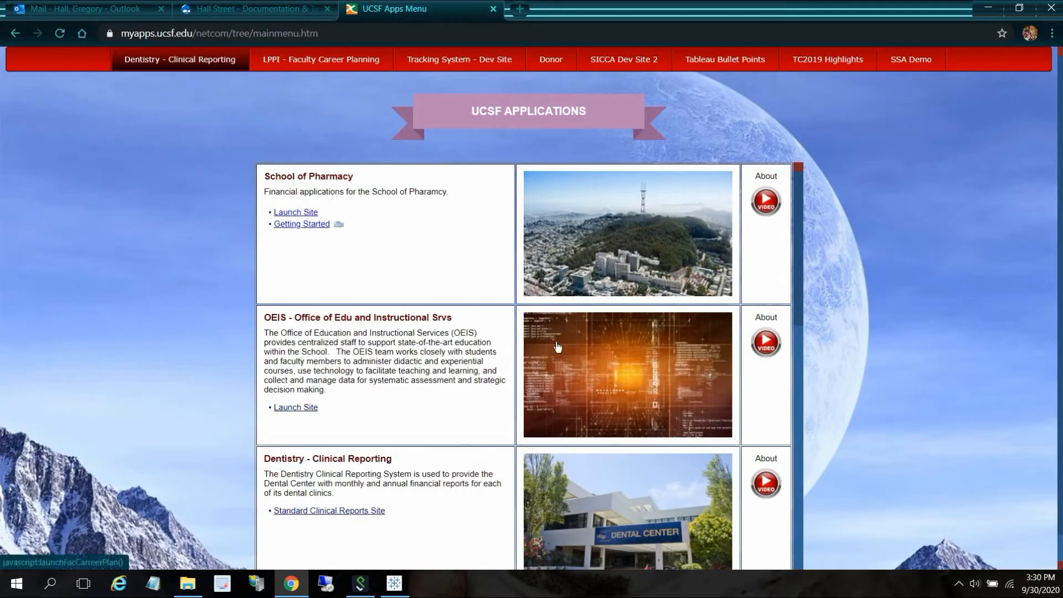
click(616, 357)
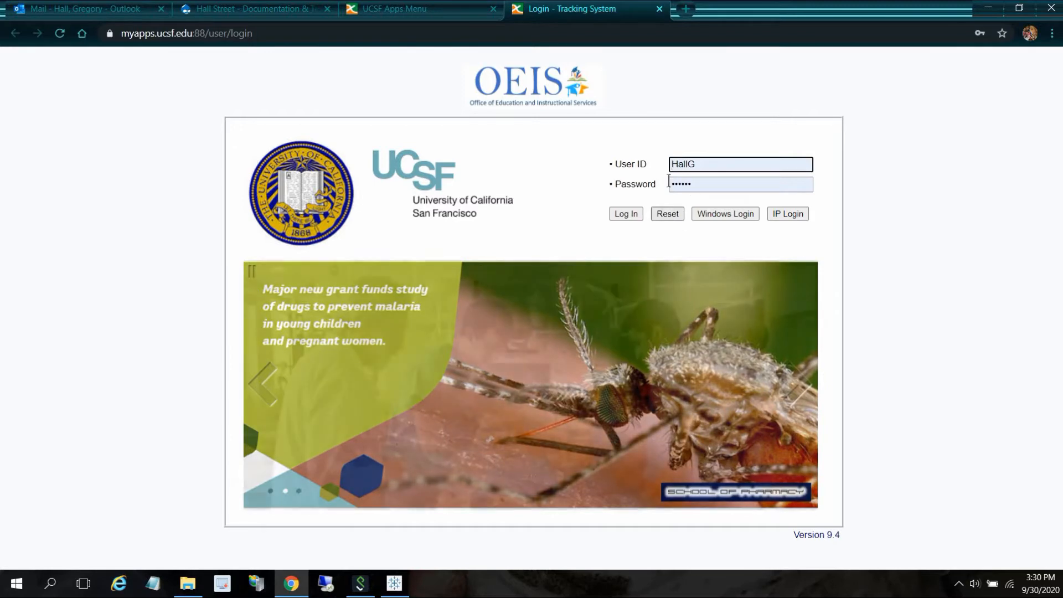
click(628, 215)
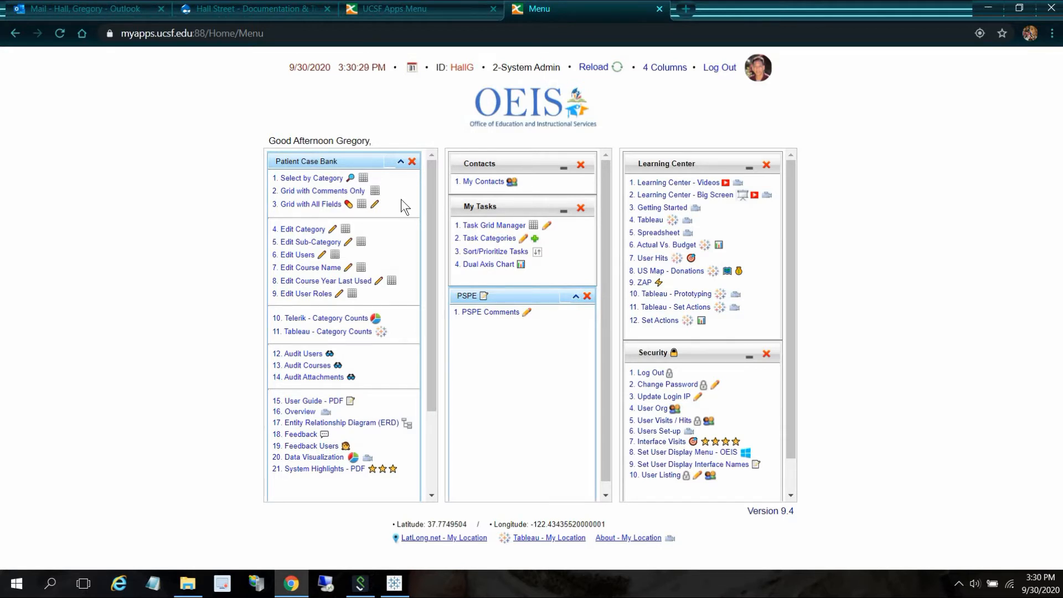
- Open the Tableau - Category Counts page from the Patient Case Bank menu
click(289, 191)
click(303, 334)
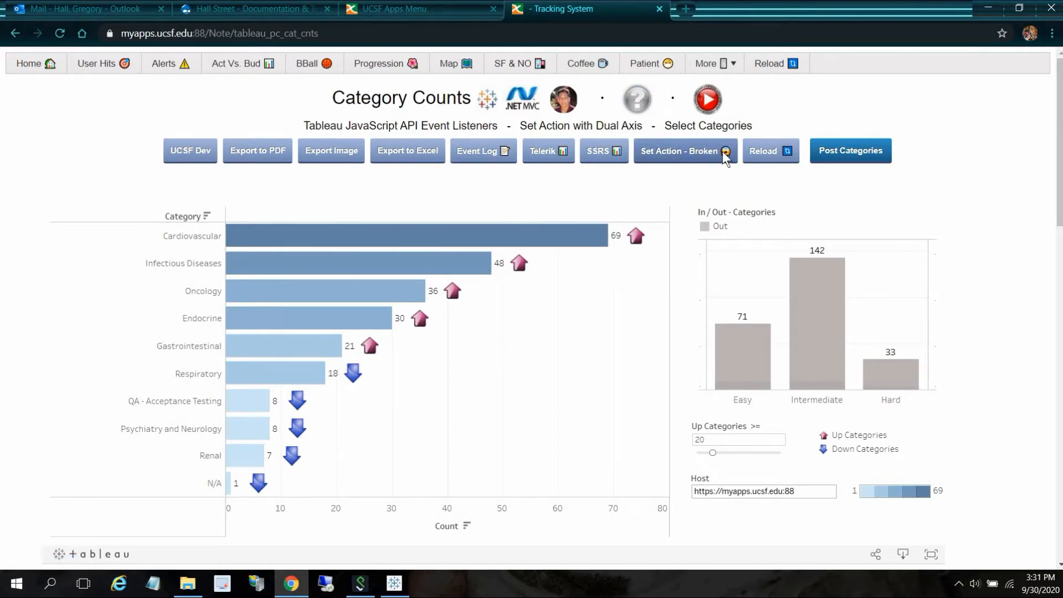
- Open the Set Action - Broken dashboard and select the Cardiovascular through Endocrine categories
click(697, 152)
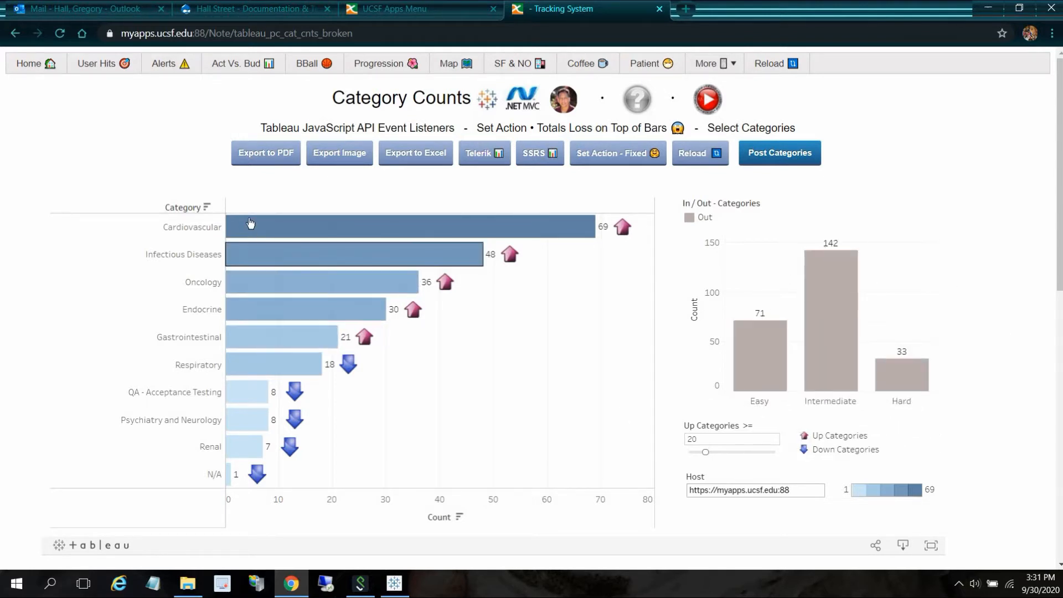
drag(259, 223, 291, 311)
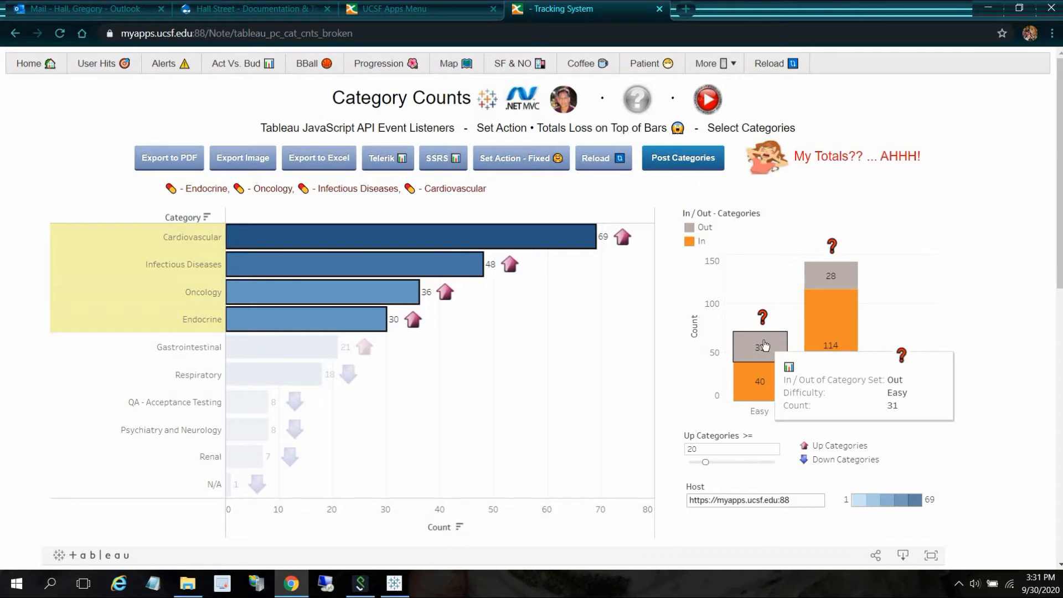
- Read the help explanation of Tableau IN/OUT set actions and dismiss it
click(638, 105)
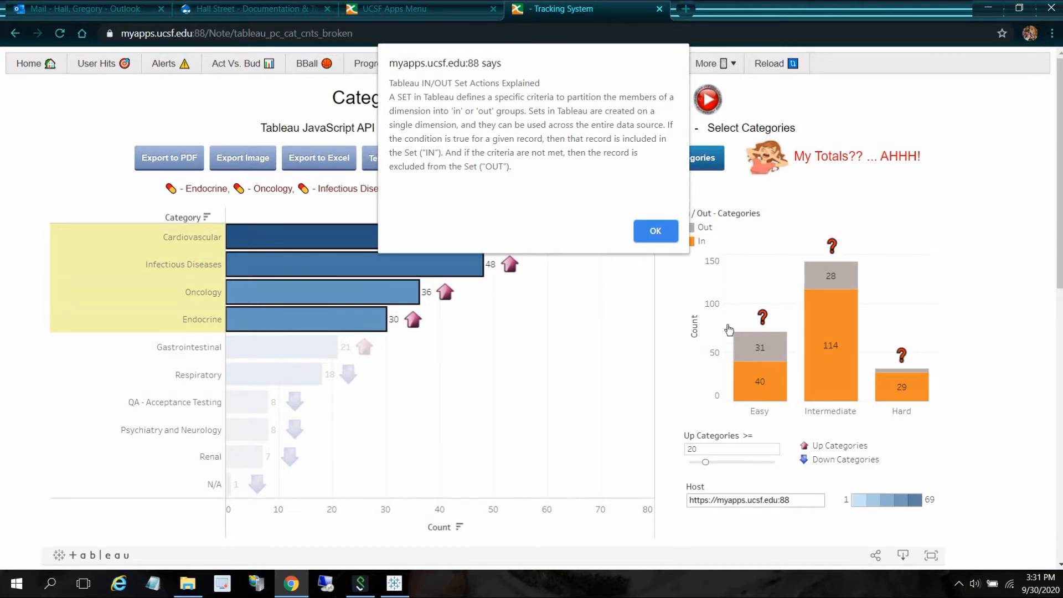
click(659, 234)
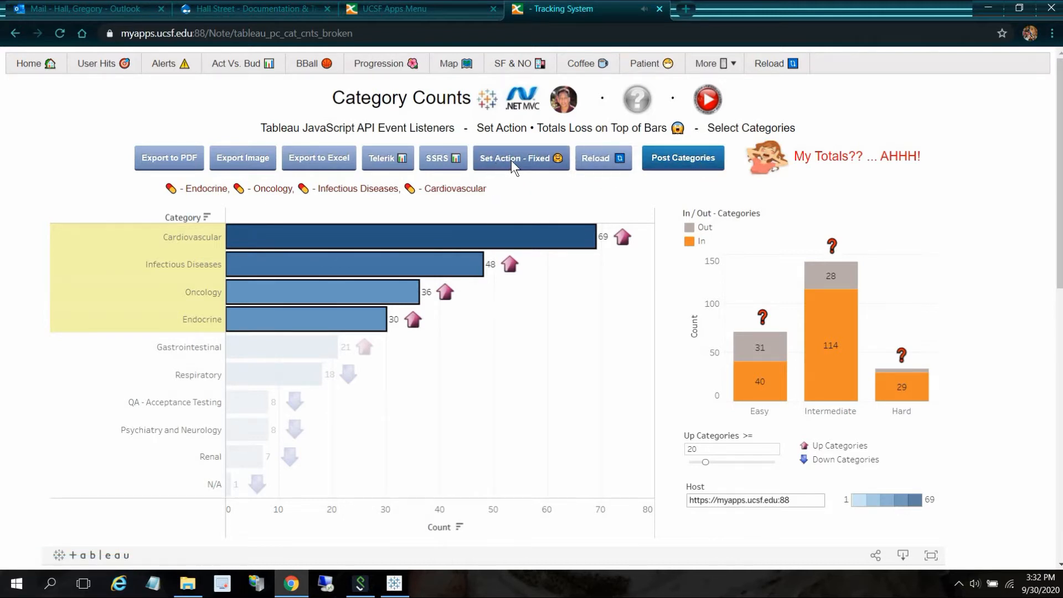
- Switch to the fixed set action dashboard, select Cardiovascular through Endocrine, and inspect the stacked difficulty bars
click(547, 156)
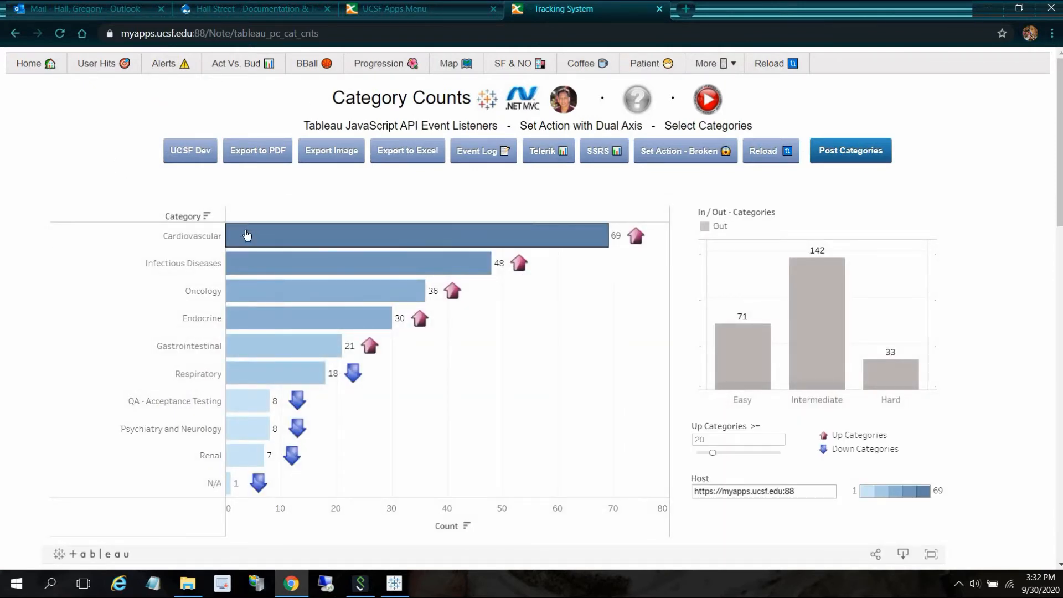
drag(245, 231, 303, 315)
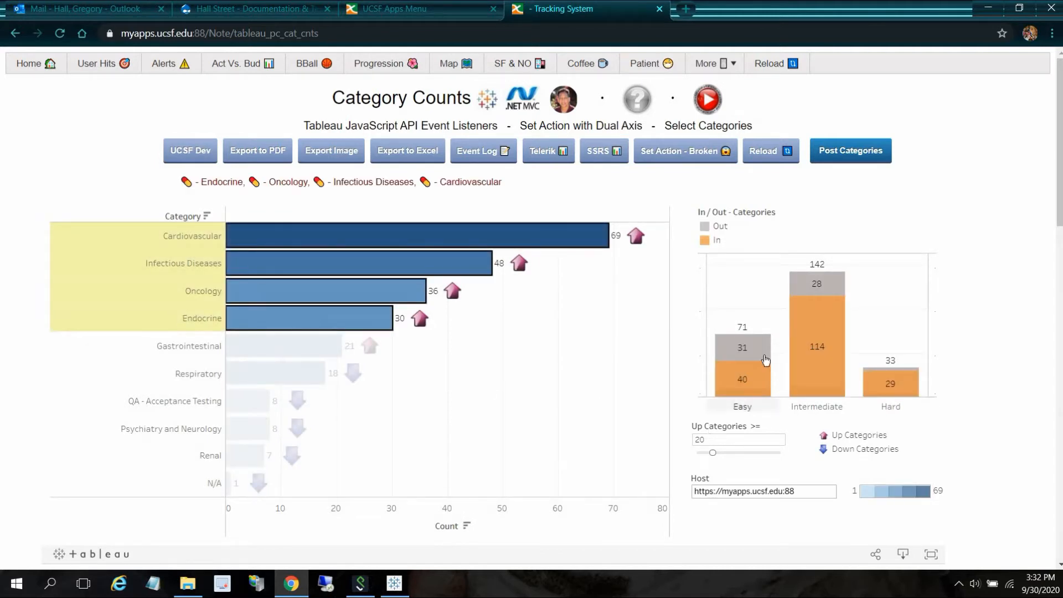
mouse_move(741, 346)
mouse_move(745, 387)
mouse_move(828, 382)
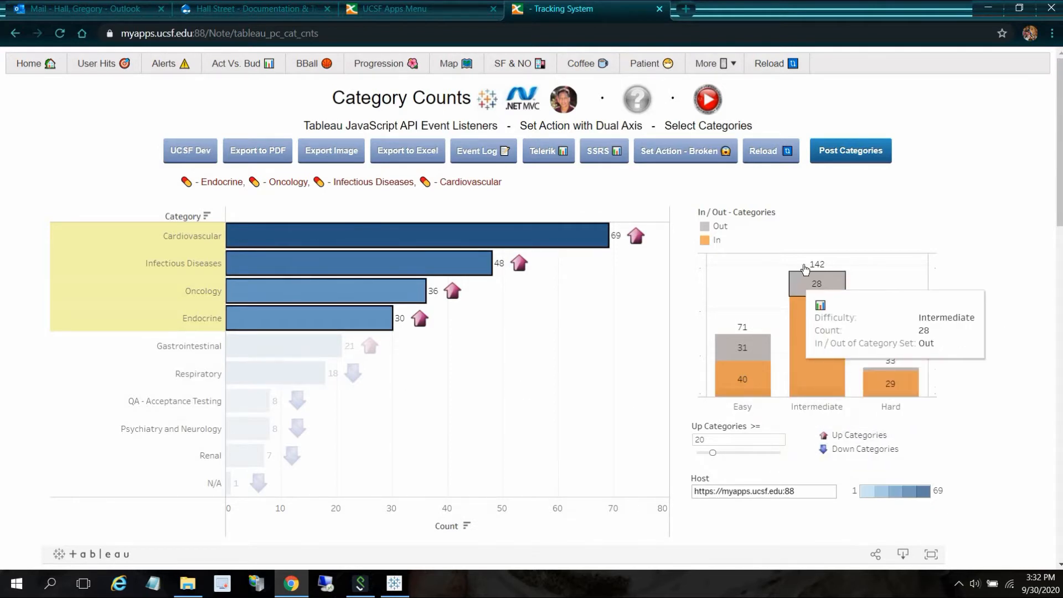
mouse_move(819, 266)
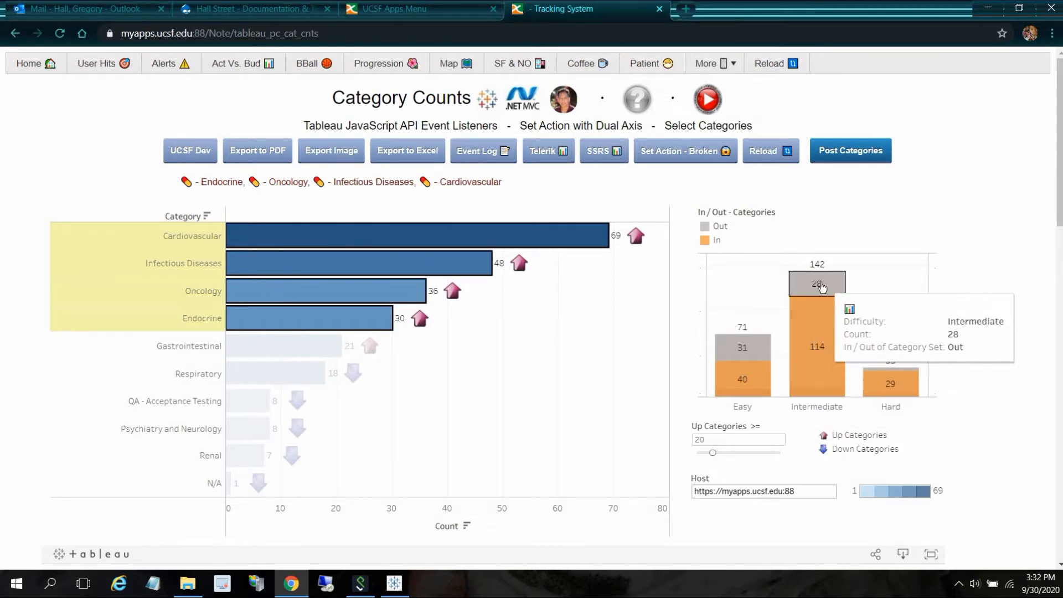
- Switch to Tableau and browse the Diff_Dual_Broken_Shape, Cat_Bar_pos_arrw, Diff_Dual and Difficulty_Set_Shape sheets
click(395, 584)
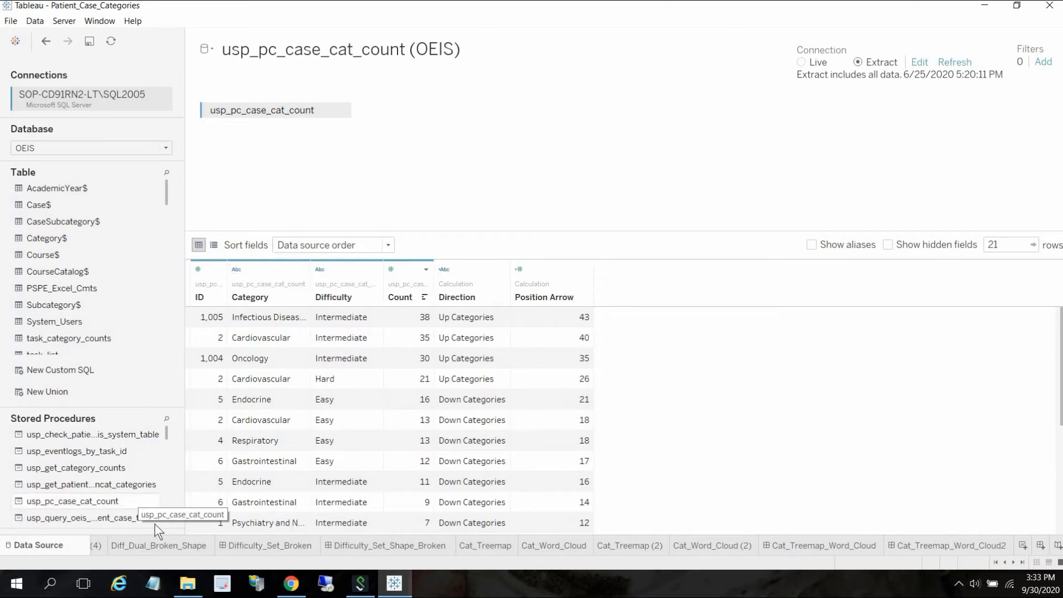
click(138, 548)
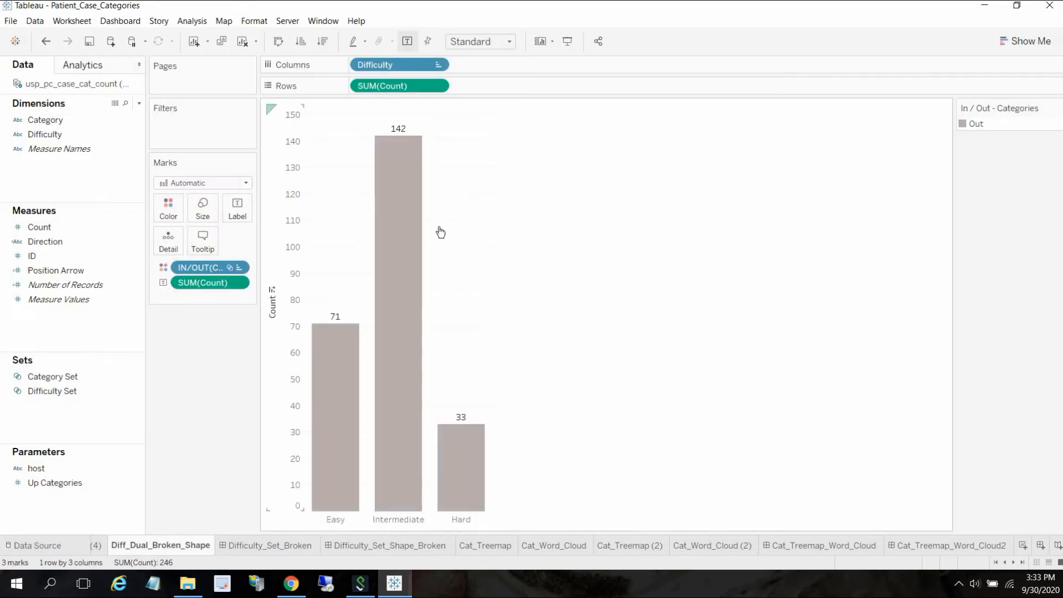
click(996, 563)
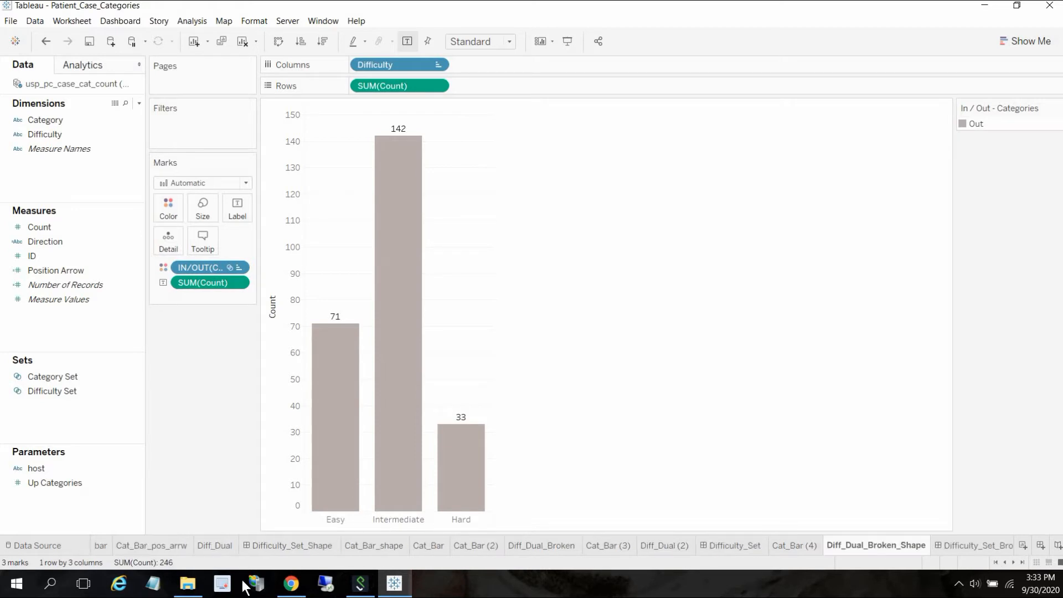
click(157, 548)
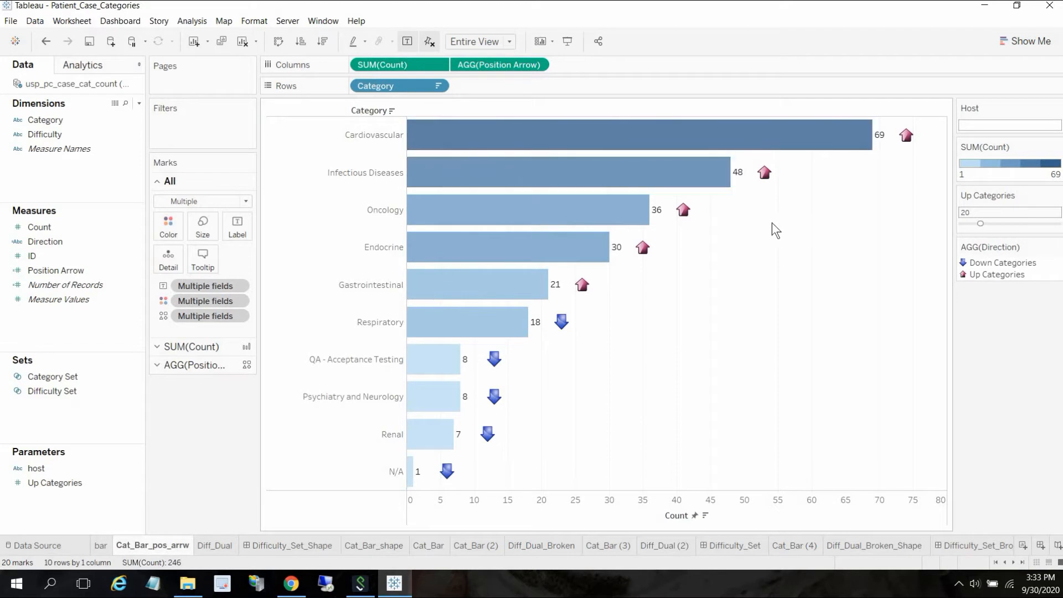
click(214, 545)
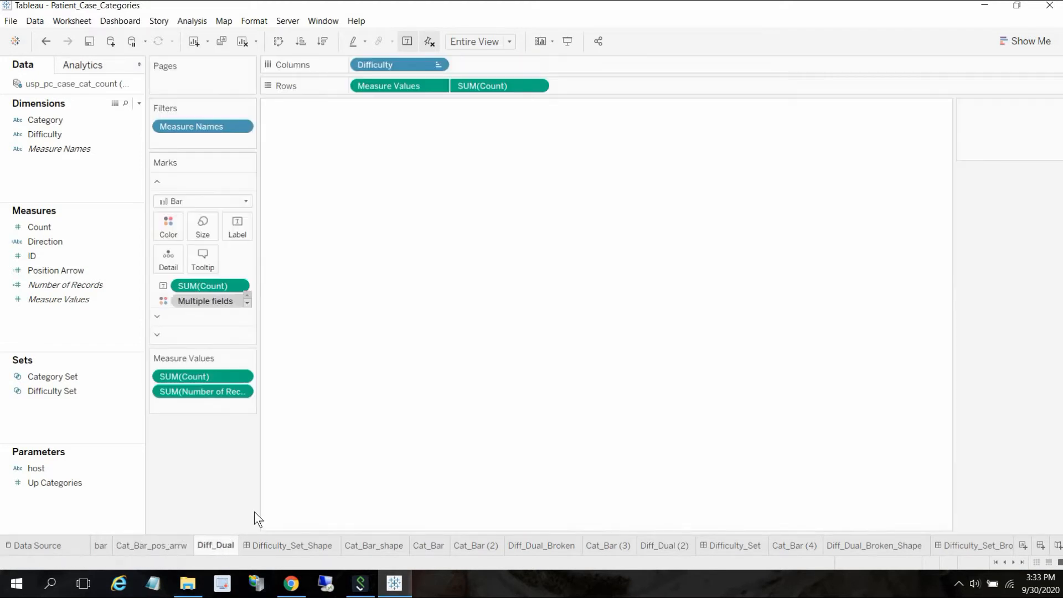
click(284, 546)
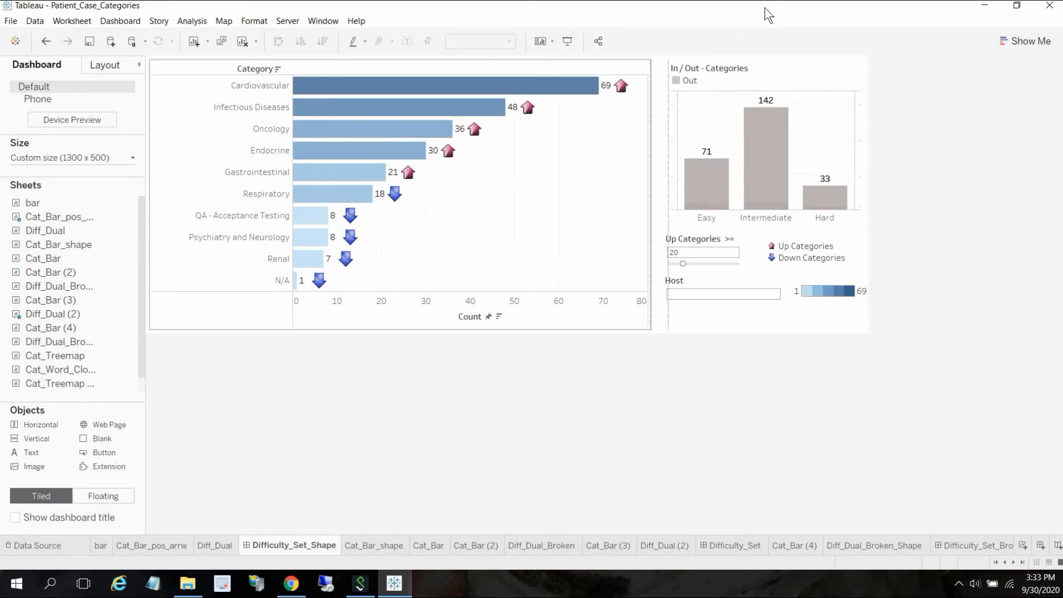
- Inspect the In / Out - Categories difficulty chart on the Difficulty_Set_Shape dashboard
mouse_move(784, 143)
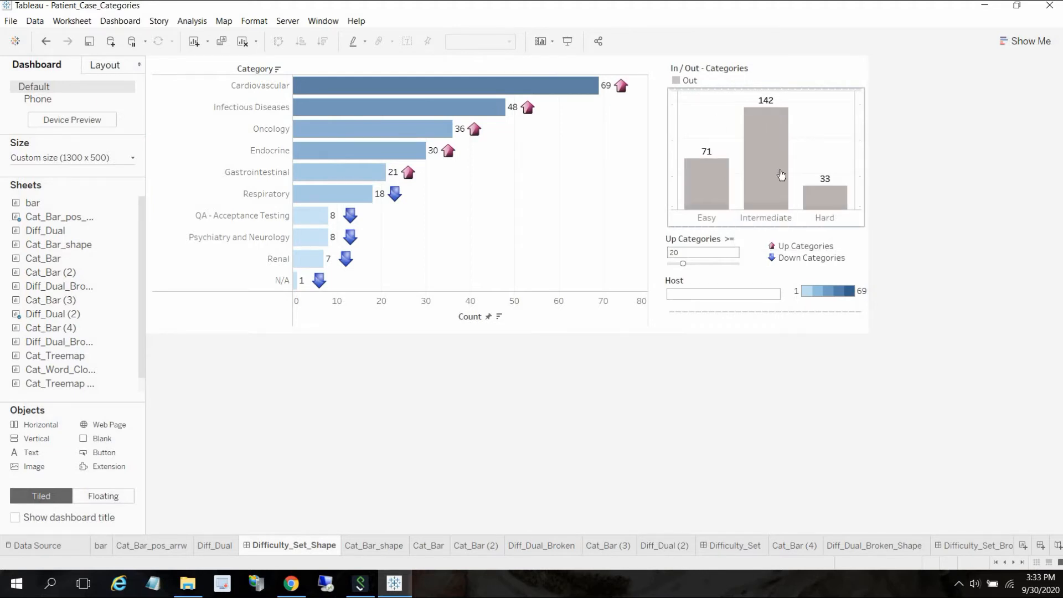
click(833, 227)
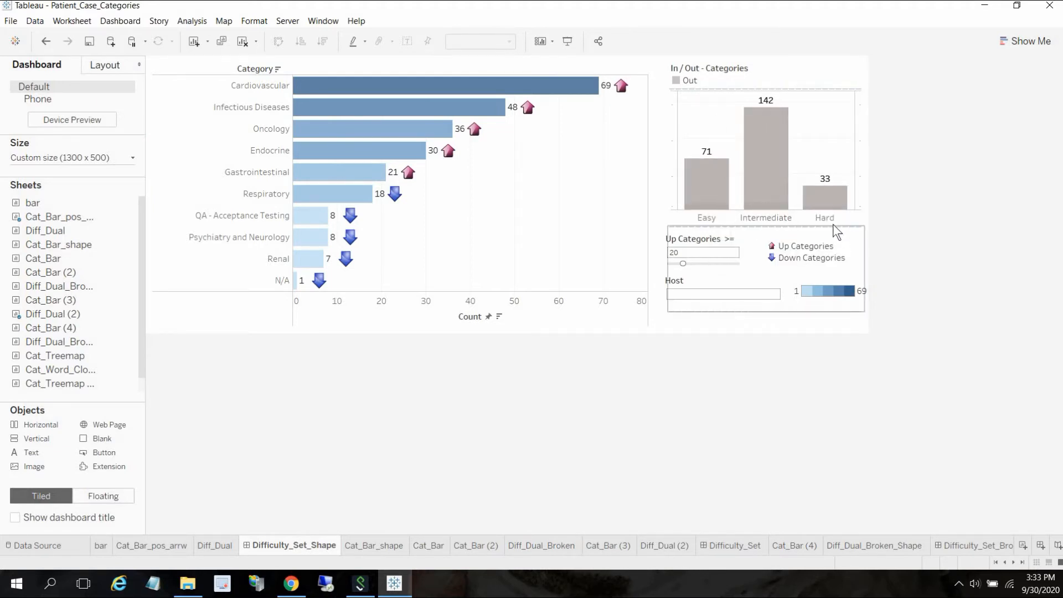
click(833, 216)
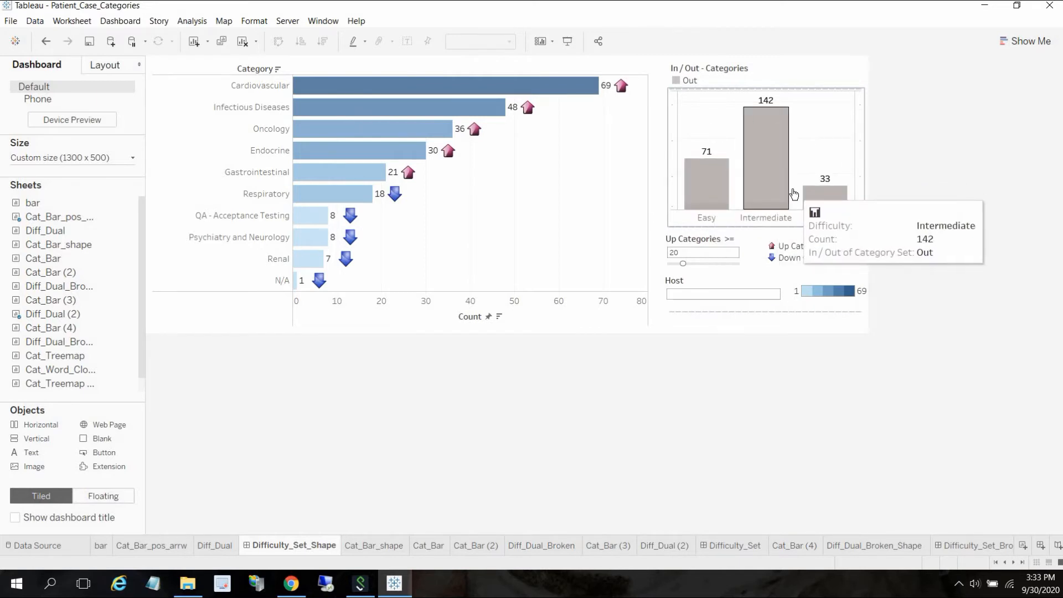
click(829, 393)
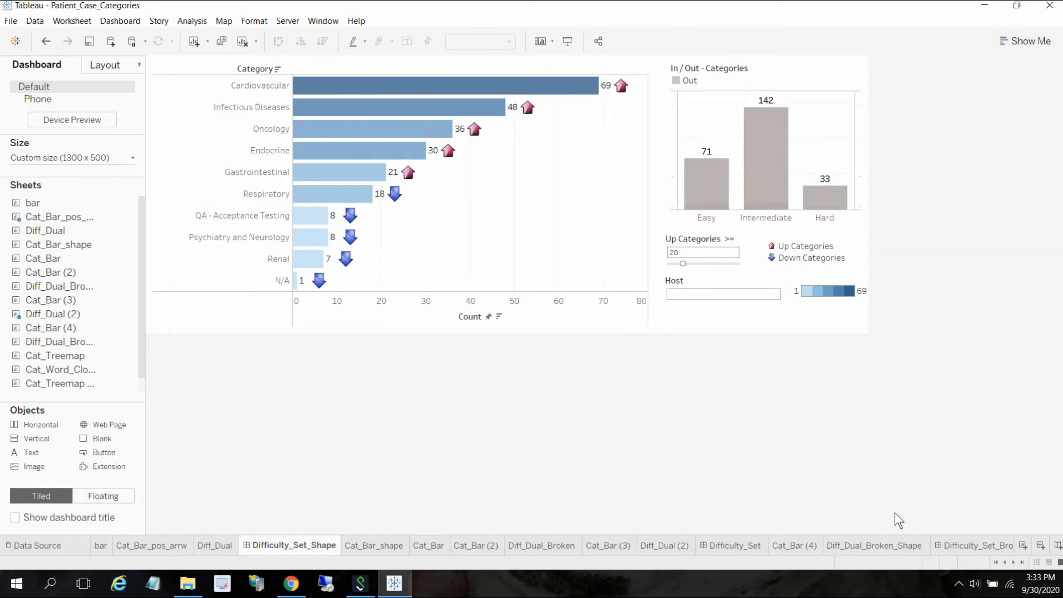
- Create a new worksheet and hide its title
click(1022, 545)
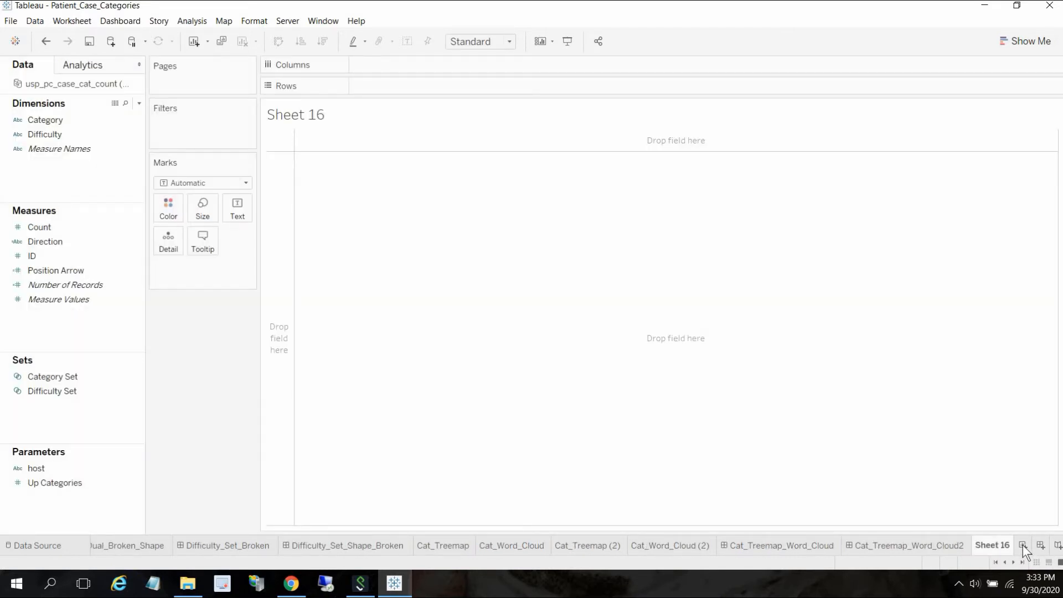
right_click(306, 113)
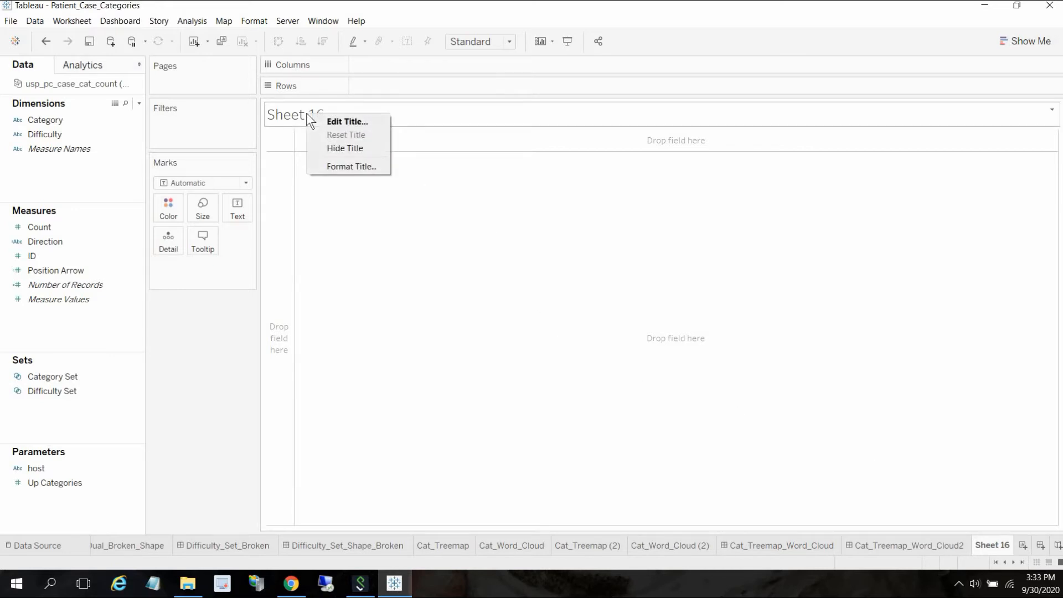
click(337, 148)
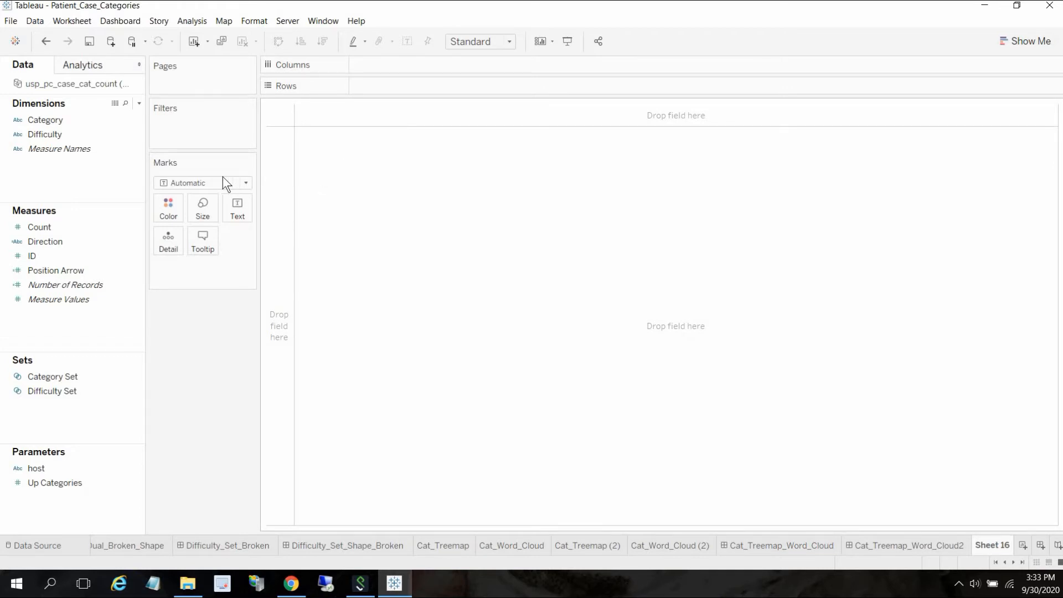
- Build a bar chart with Difficulty on Columns and SUM(Count) on Rows
click(51, 120)
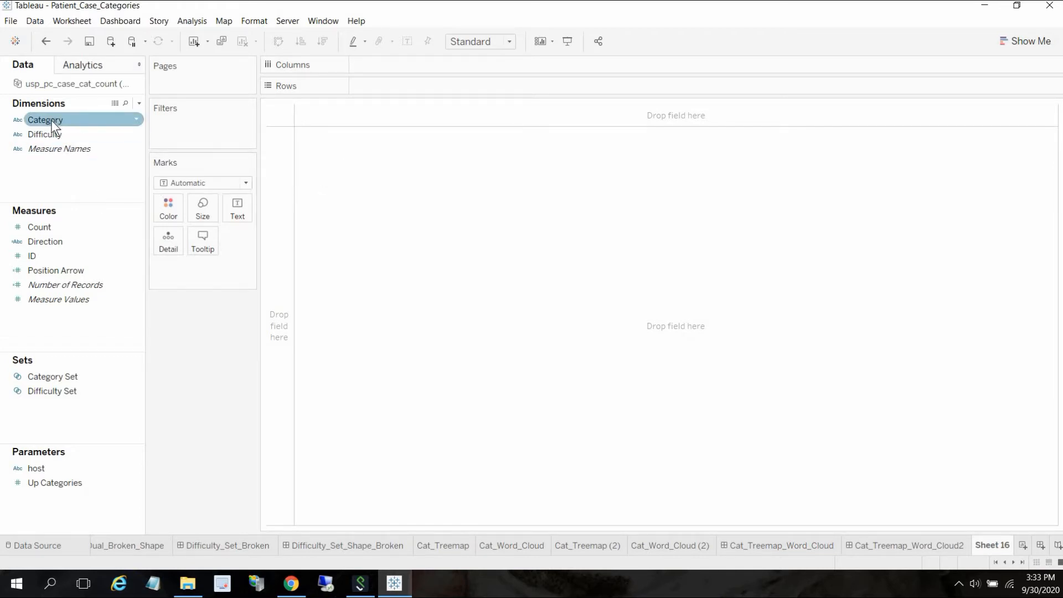
click(41, 135)
drag(41, 135, 374, 63)
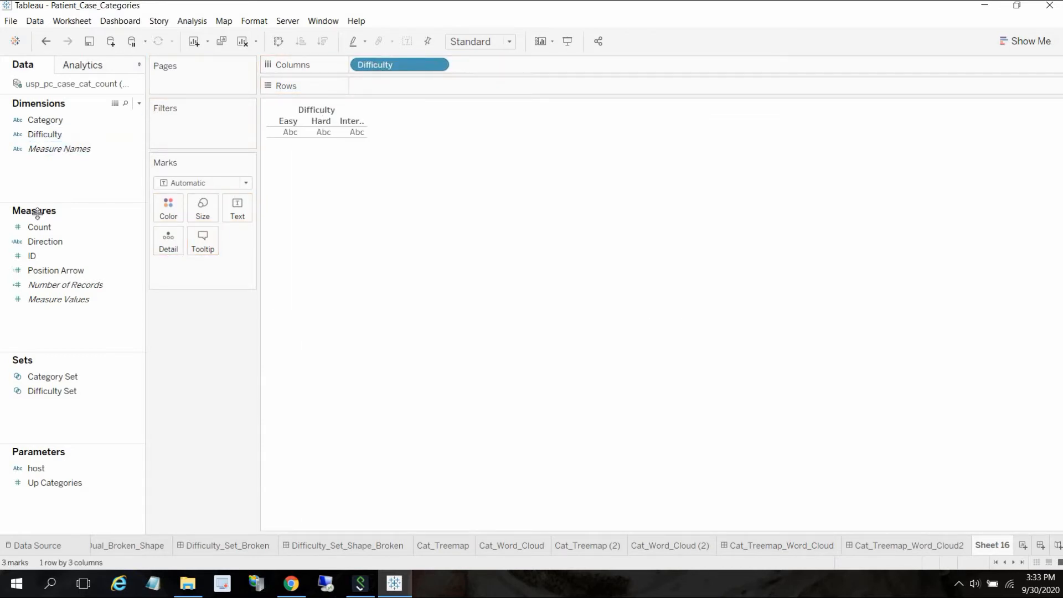
drag(43, 227, 373, 84)
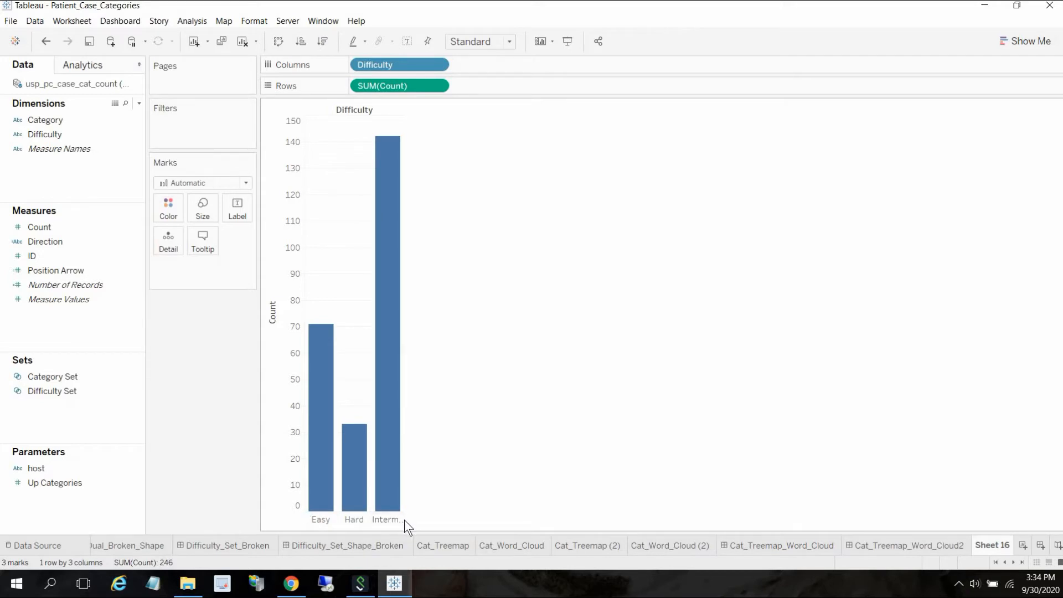
- Widen the difficulty columns and sort Difficulty manually, moving Intermediate ahead of Hard
click(401, 520)
drag(405, 521, 501, 516)
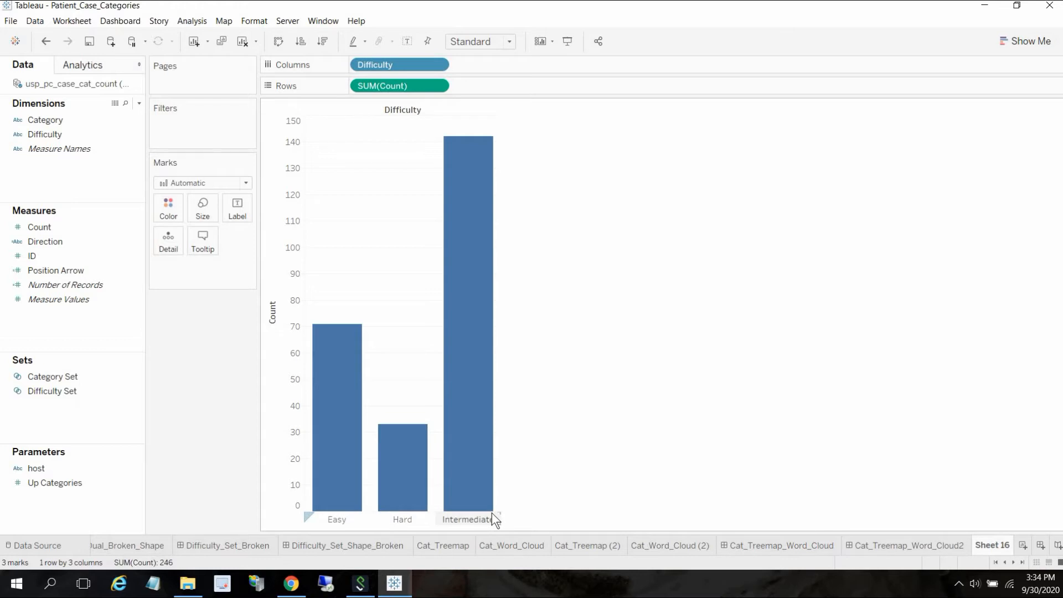
click(438, 65)
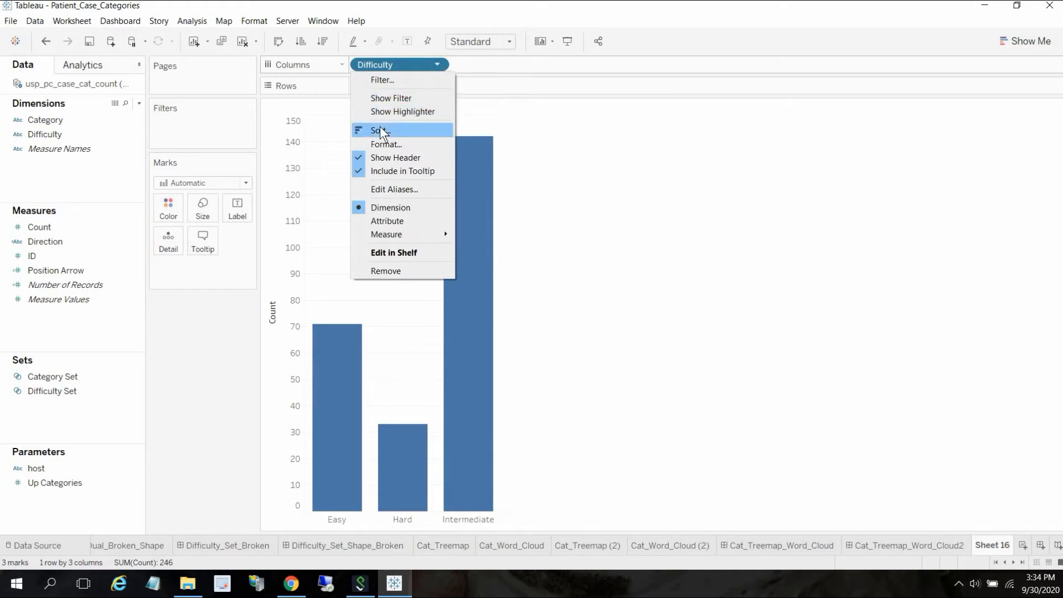
click(380, 129)
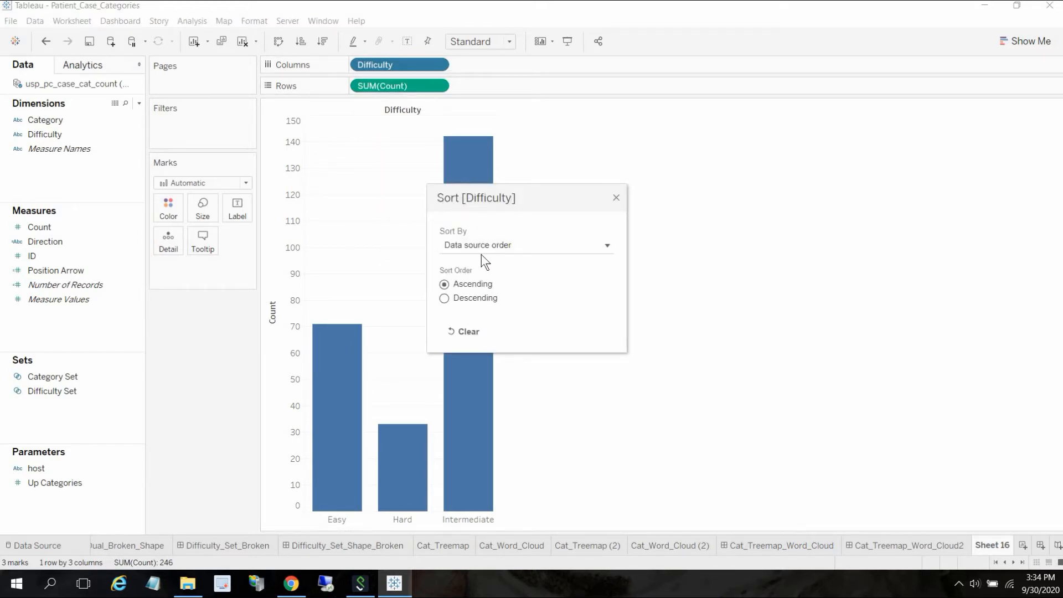
click(608, 252)
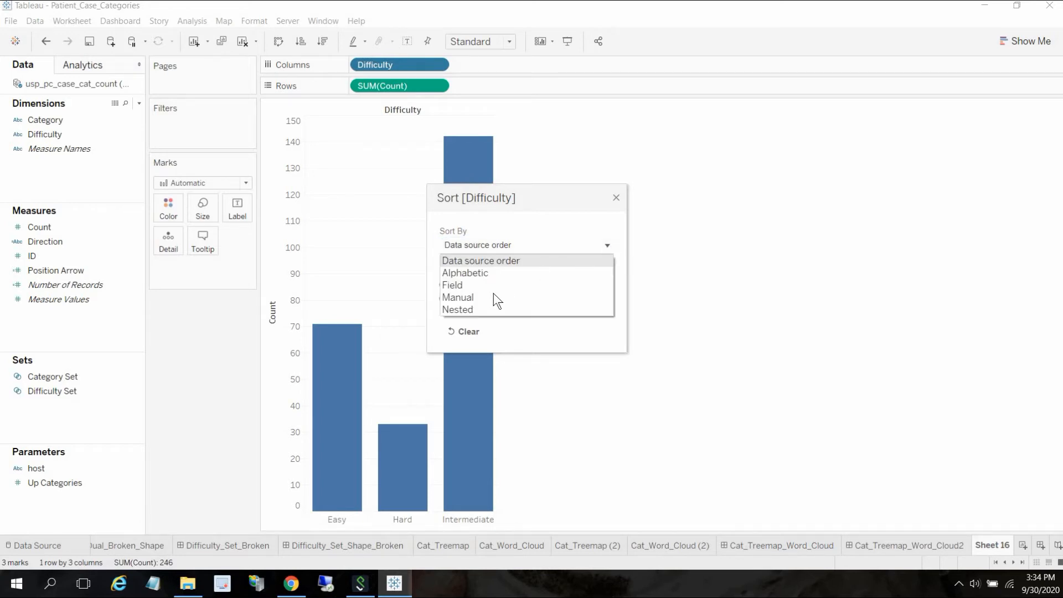
click(478, 300)
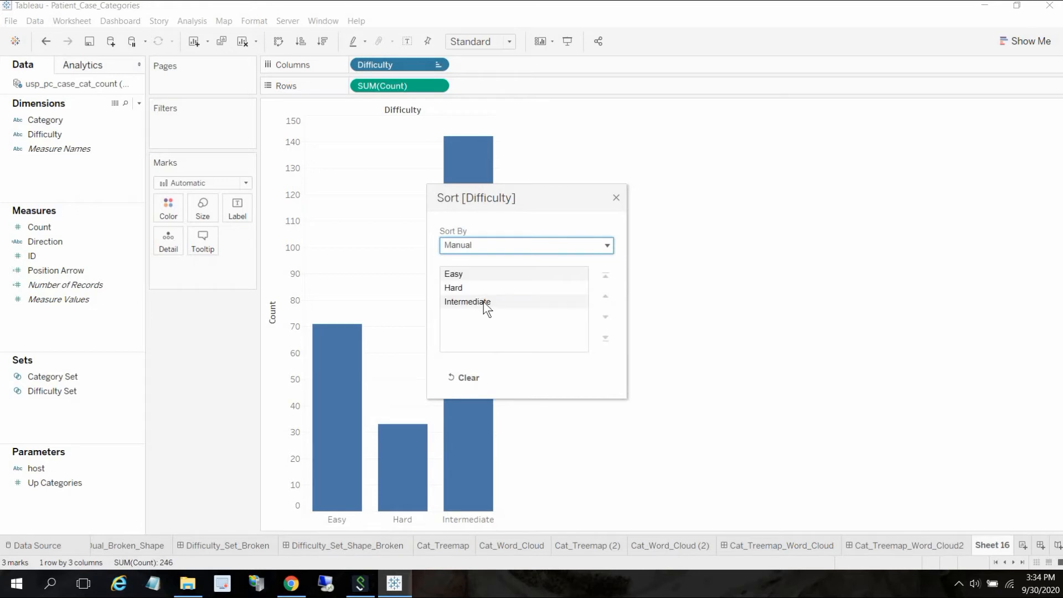
click(482, 302)
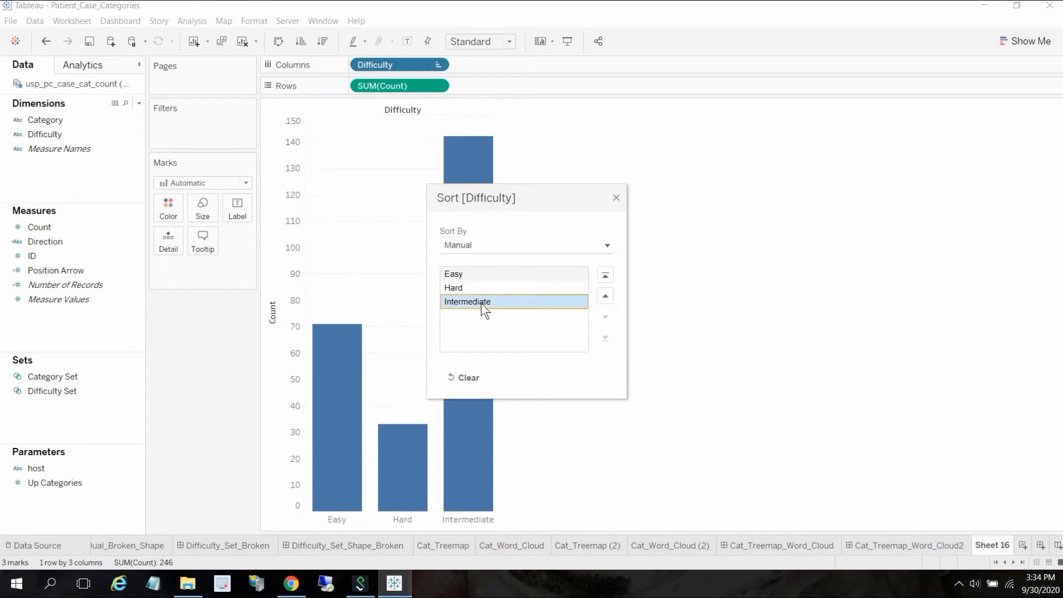
click(606, 298)
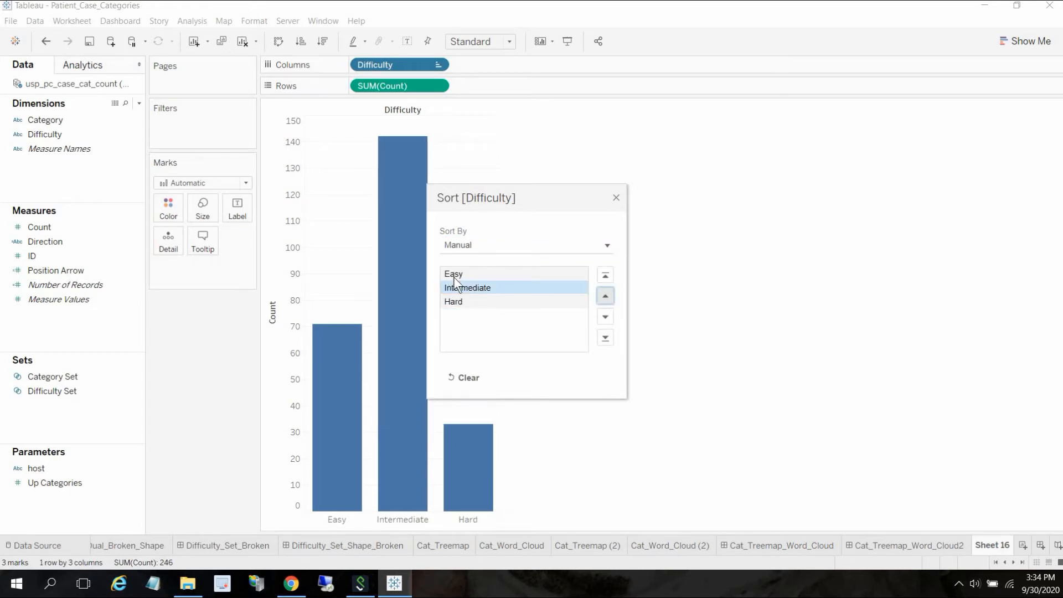
click(617, 197)
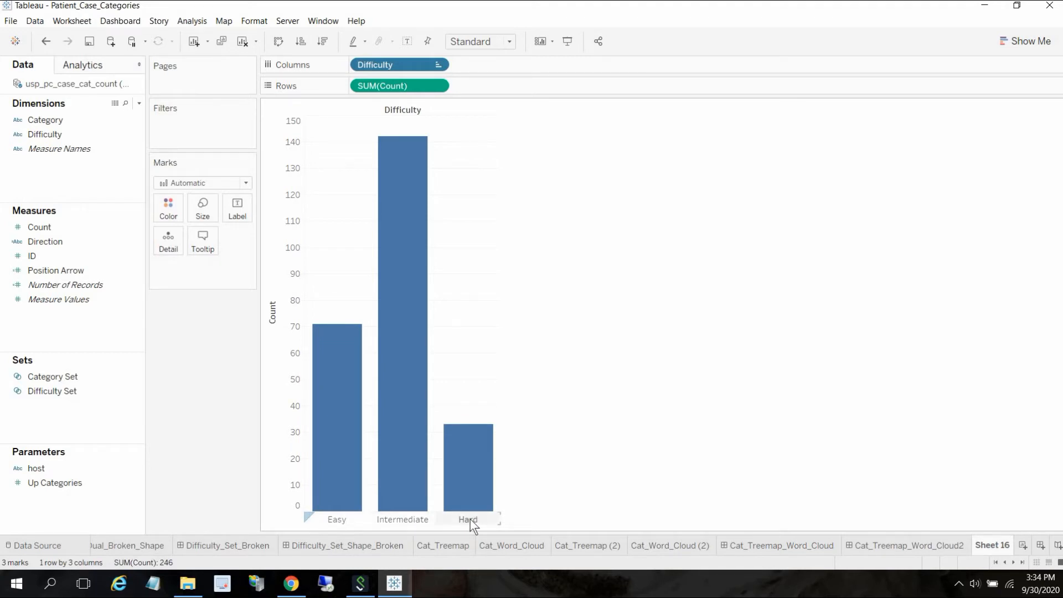
- Label the bars with SUM(Count)
click(30, 226)
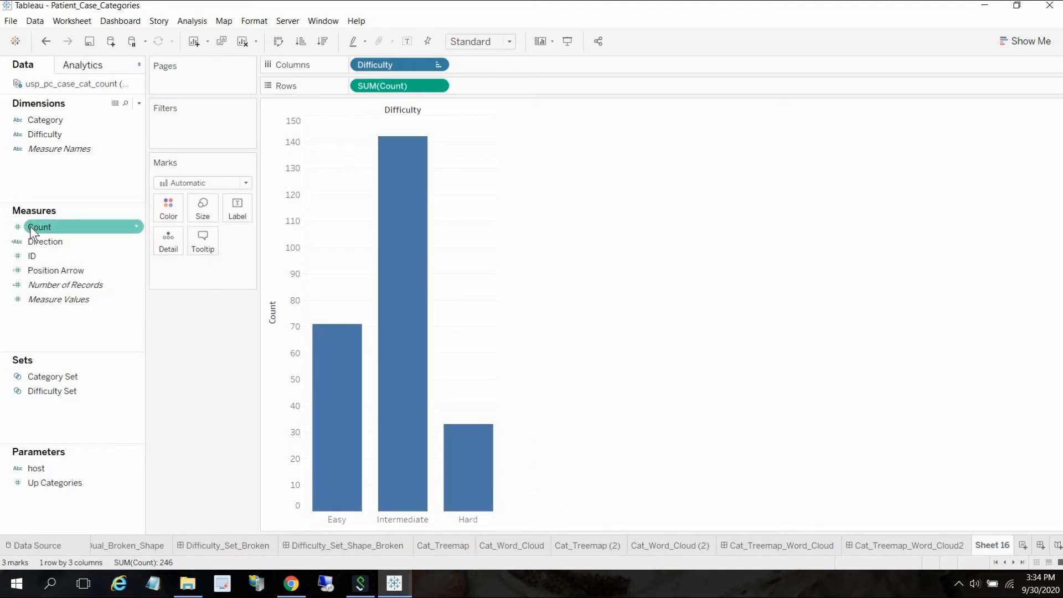
drag(111, 228, 236, 210)
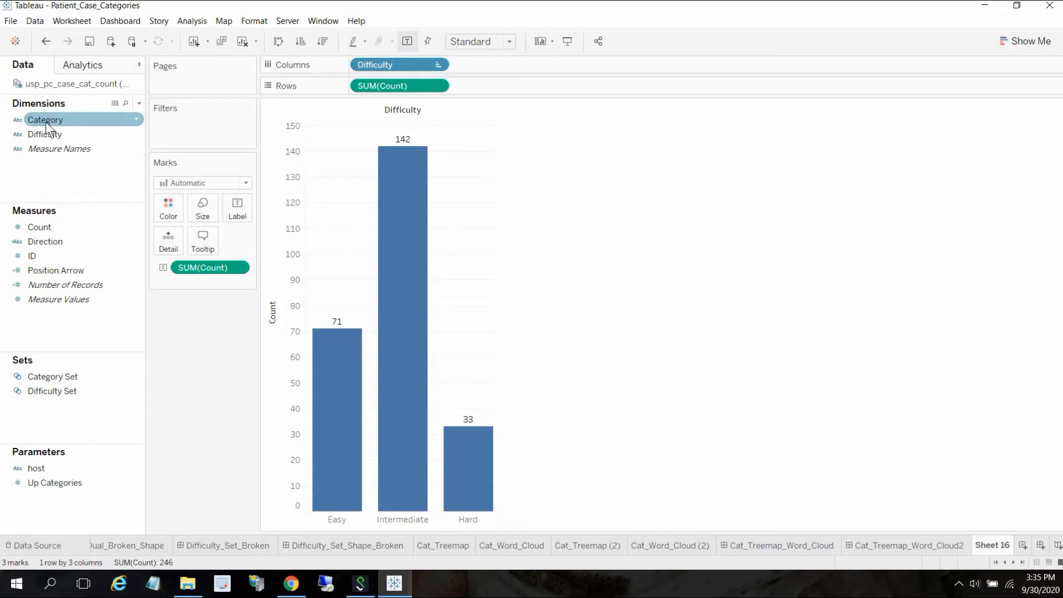
- Color the bars by Category Set
right_click(135, 120)
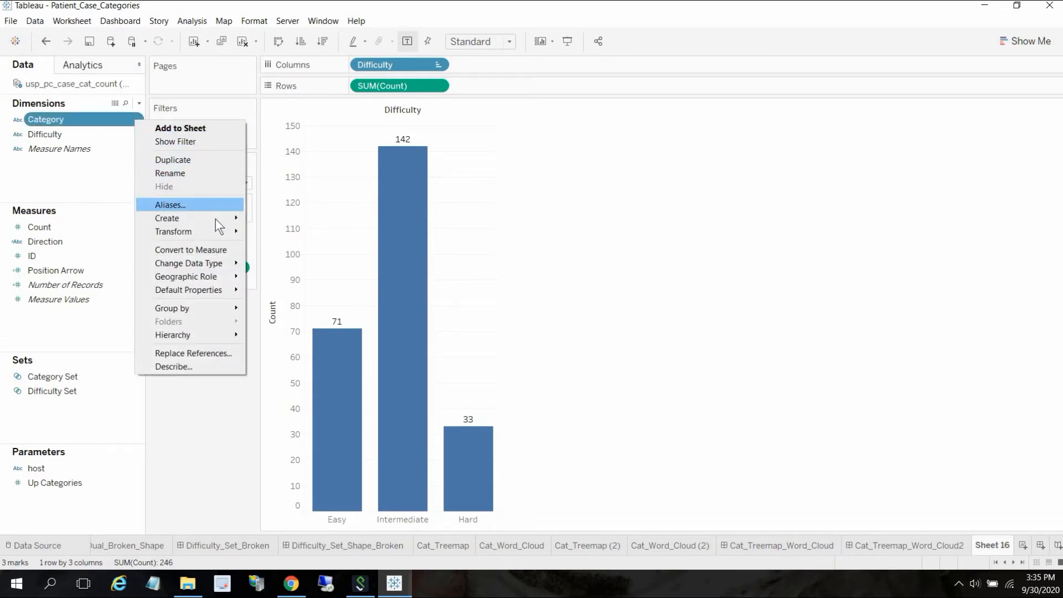
mouse_move(238, 217)
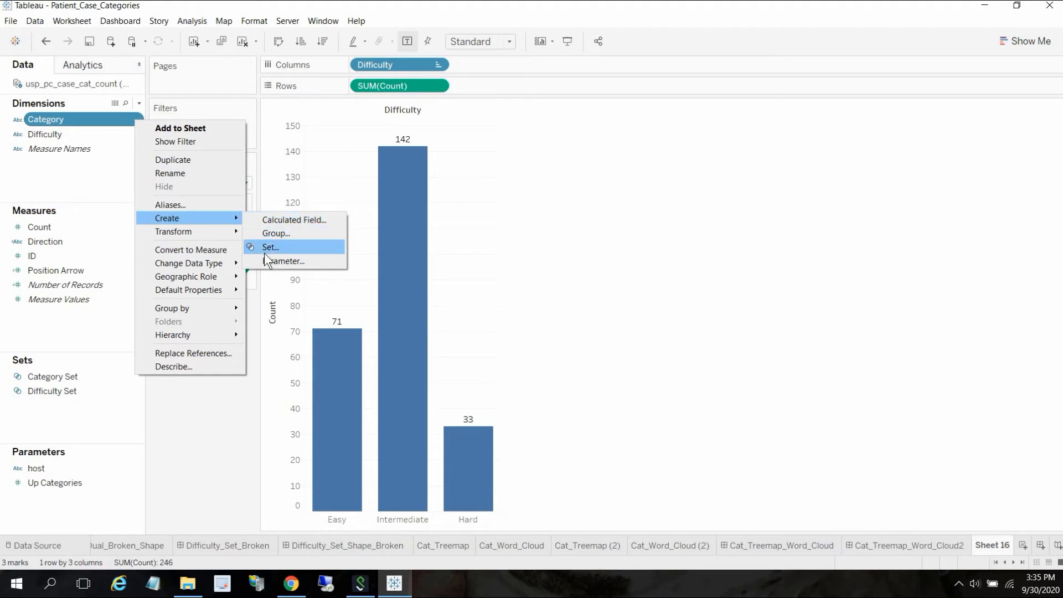
click(58, 374)
drag(58, 375, 178, 213)
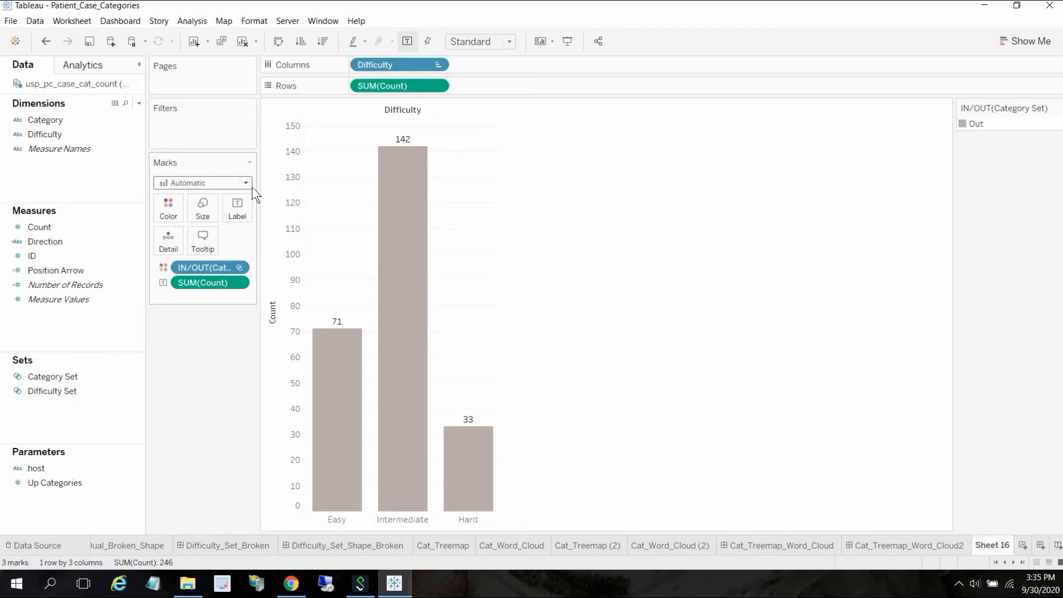
- Add Measure Values to Rows and make SUM(Count) a dual axis
mouse_move(356, 434)
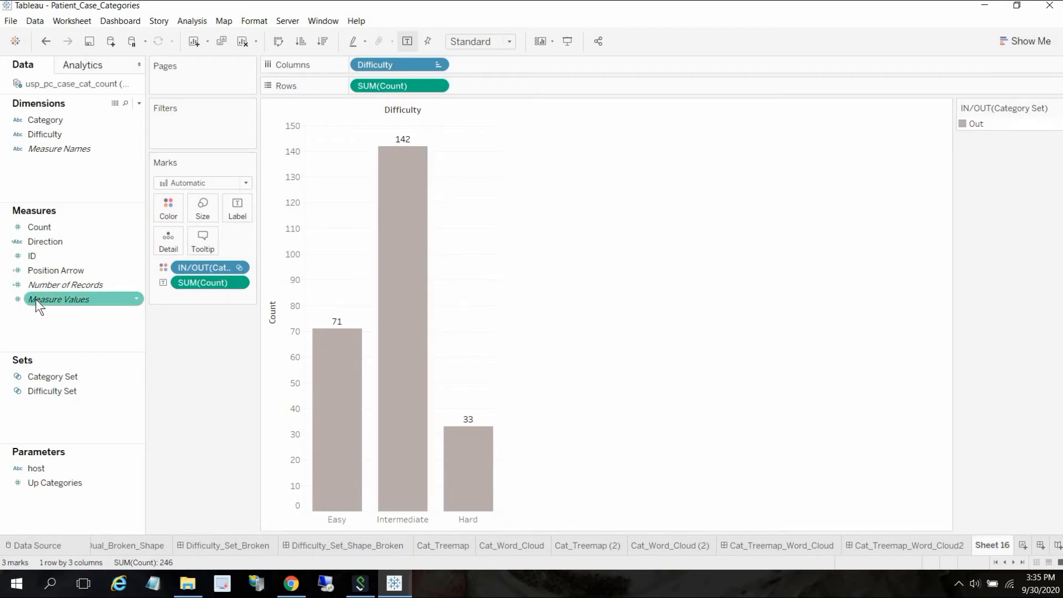
drag(36, 299, 355, 86)
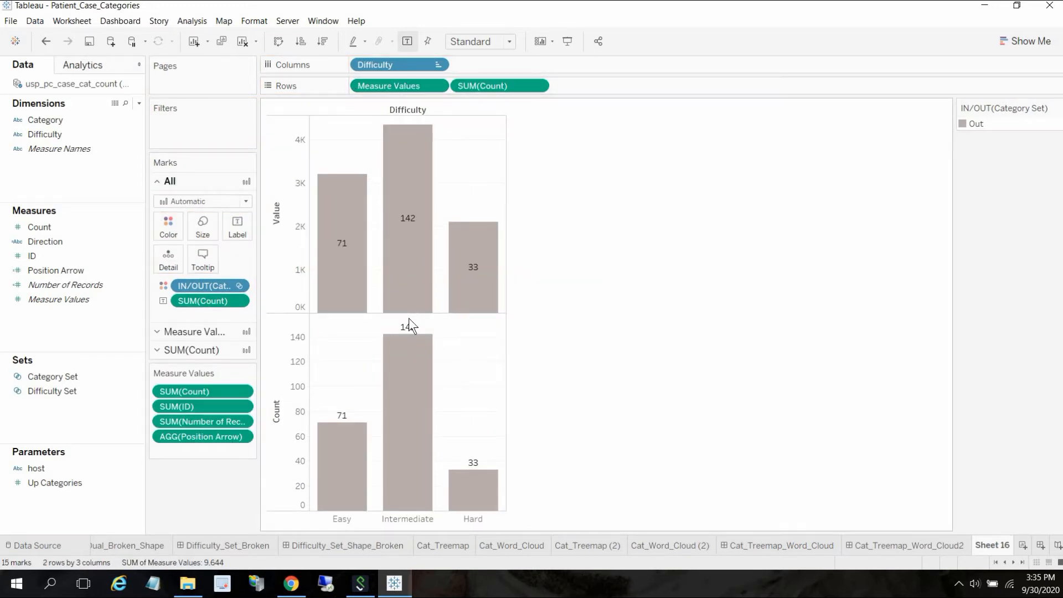
mouse_move(414, 311)
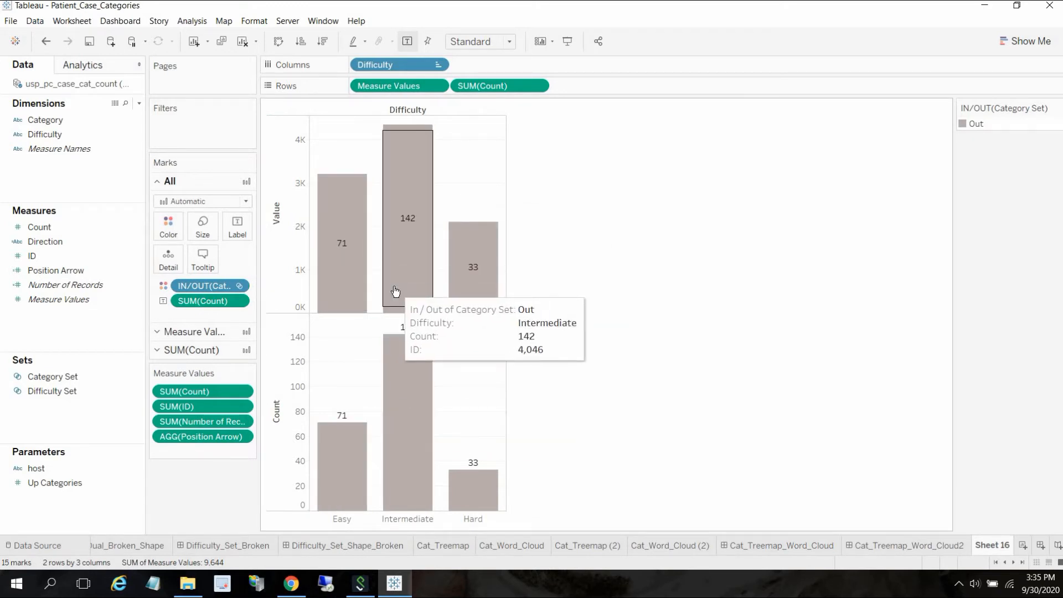
click(539, 87)
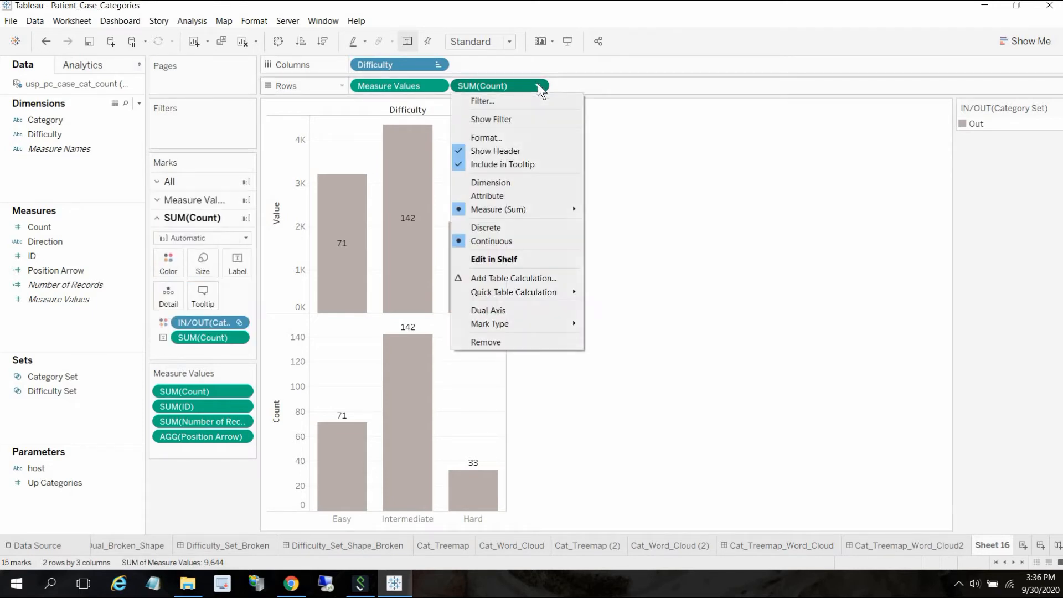
click(497, 309)
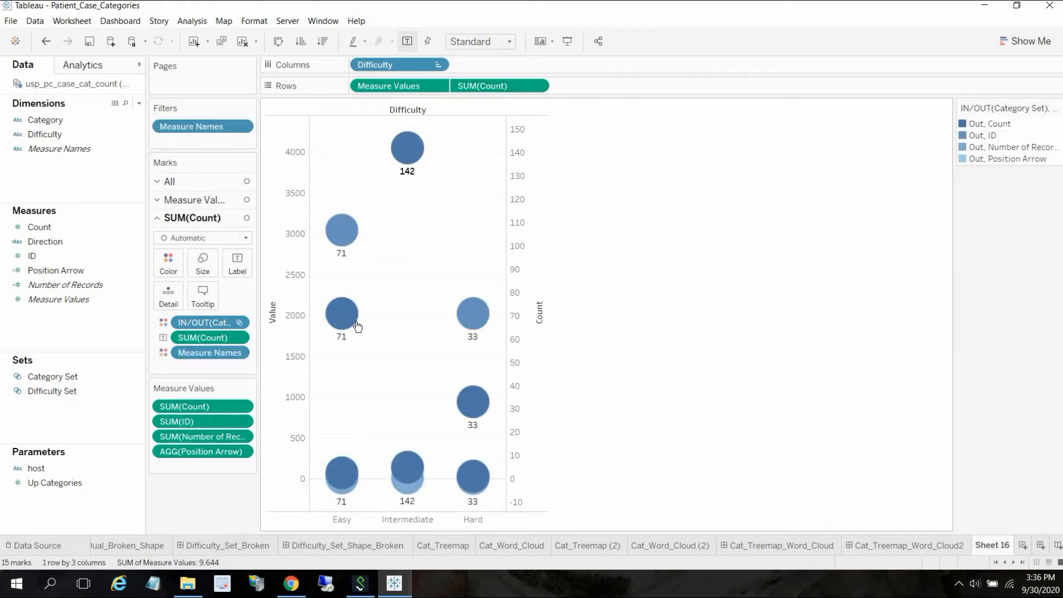
- Set the mark type to Bar on both the SUM(Count) and Measure Values marks cards
mouse_move(358, 326)
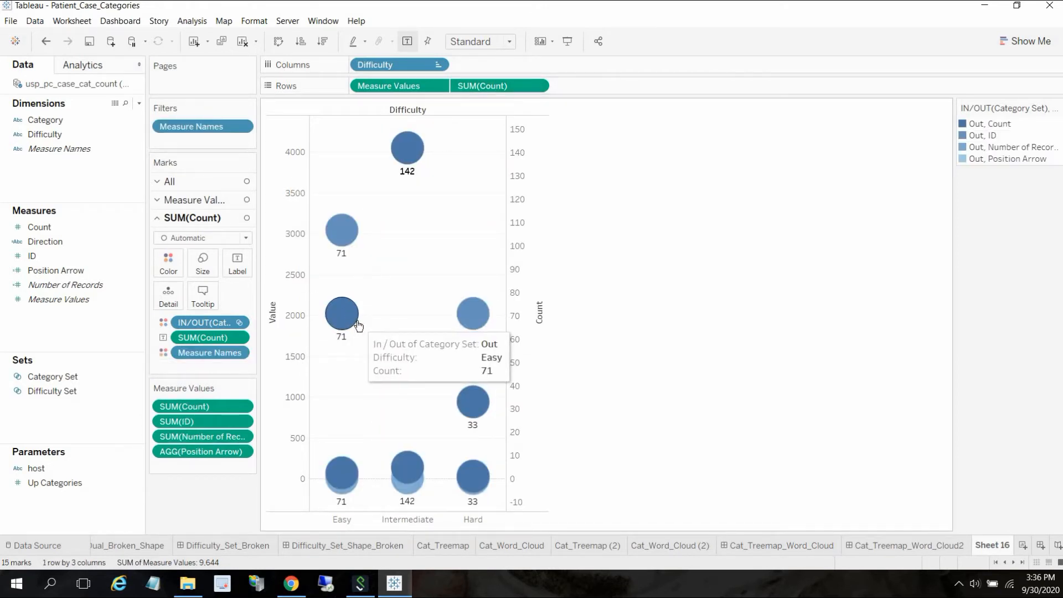
click(246, 238)
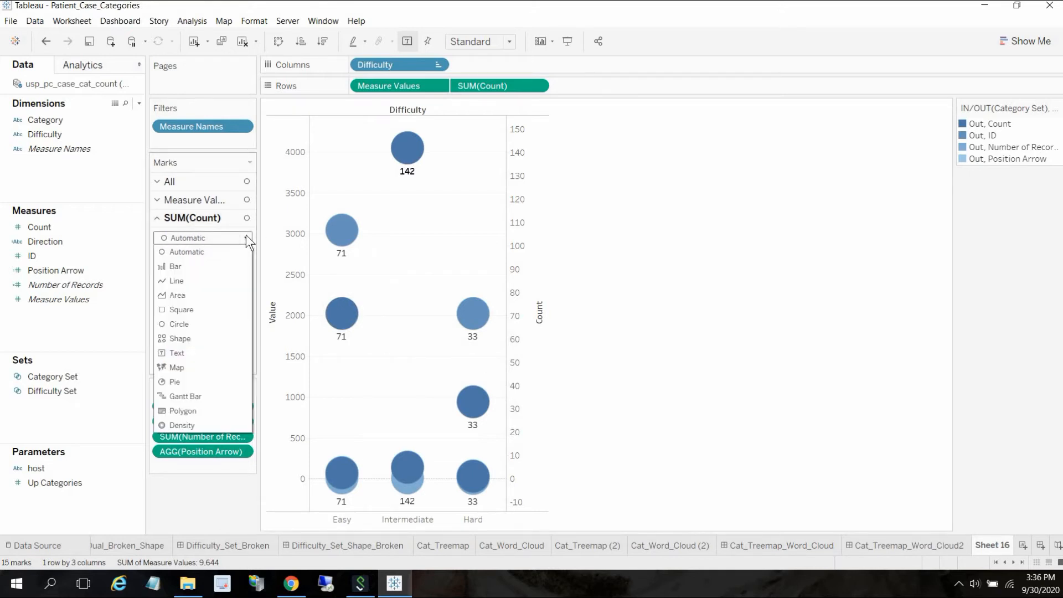
click(182, 264)
click(195, 197)
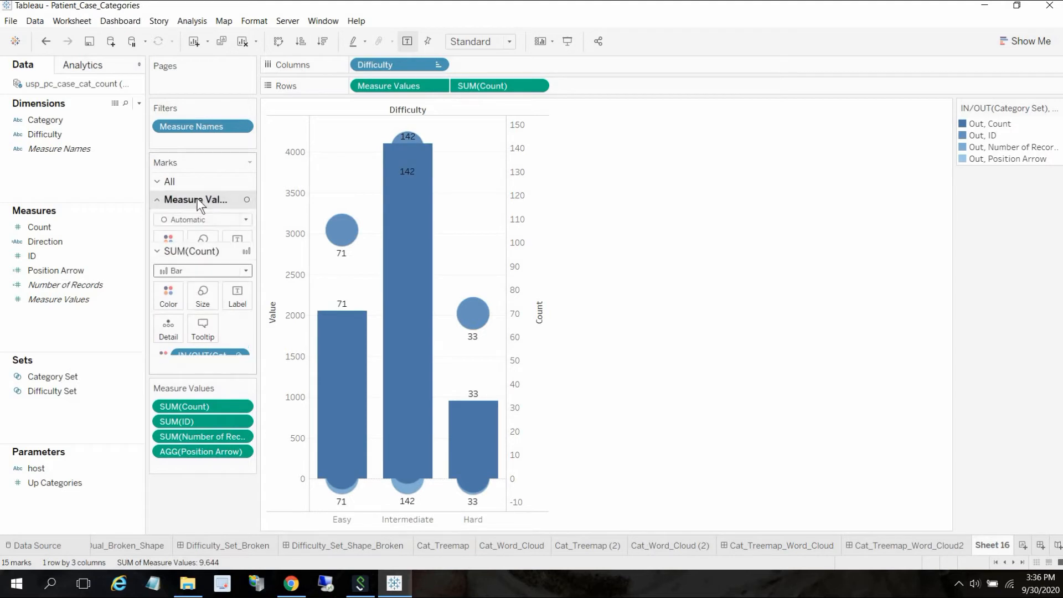
click(244, 221)
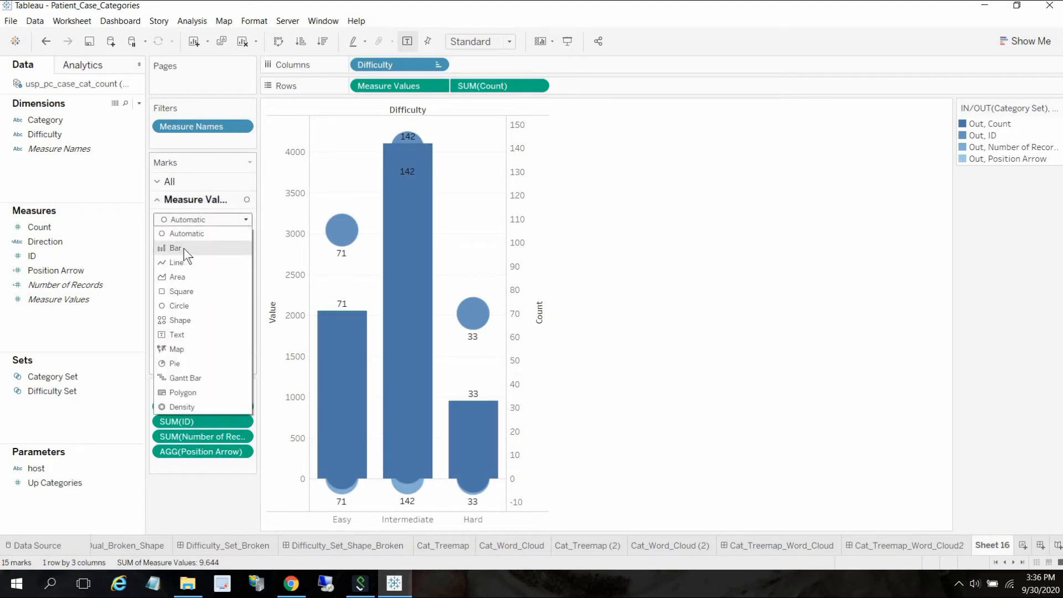
click(184, 248)
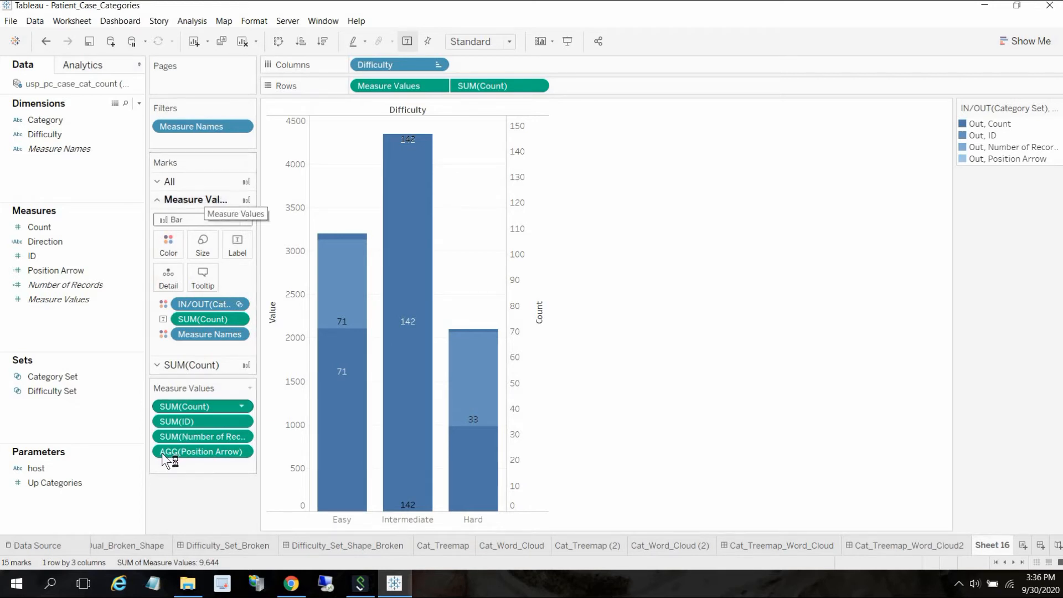
- Remove Position Arrow and ID from Measure Values, and Measure Names and Category Set from the Measure Values marks
drag(167, 451, 78, 496)
drag(82, 448, 72, 446)
drag(187, 334, 38, 394)
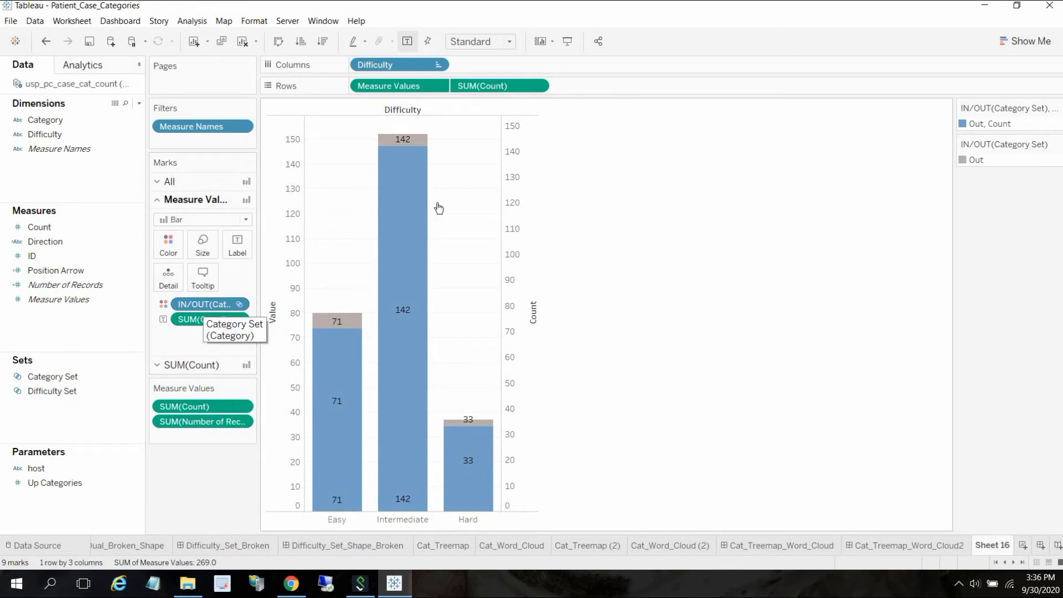
mouse_move(392, 306)
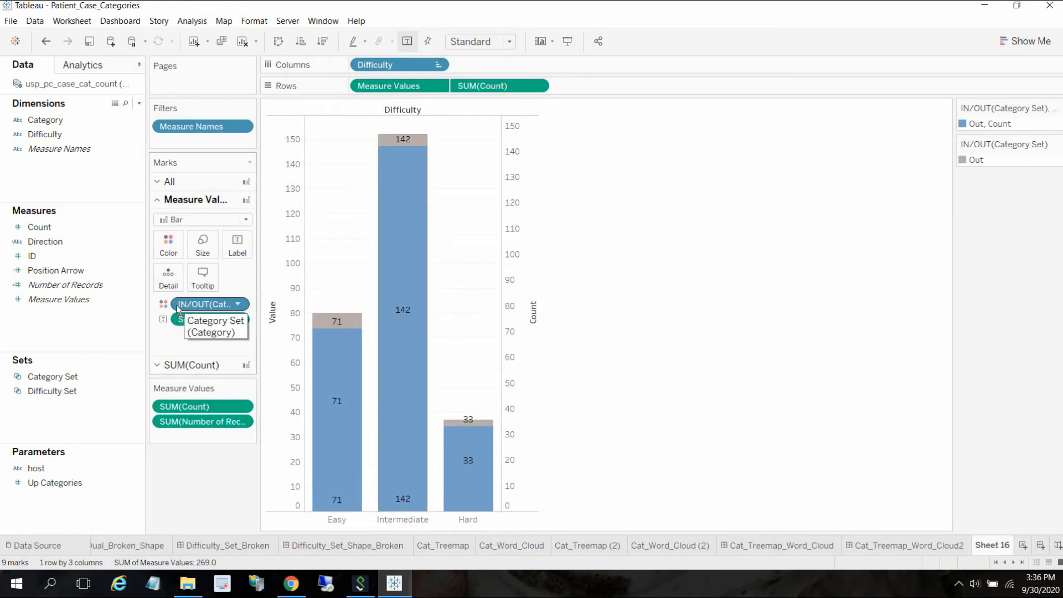
drag(188, 304, 33, 328)
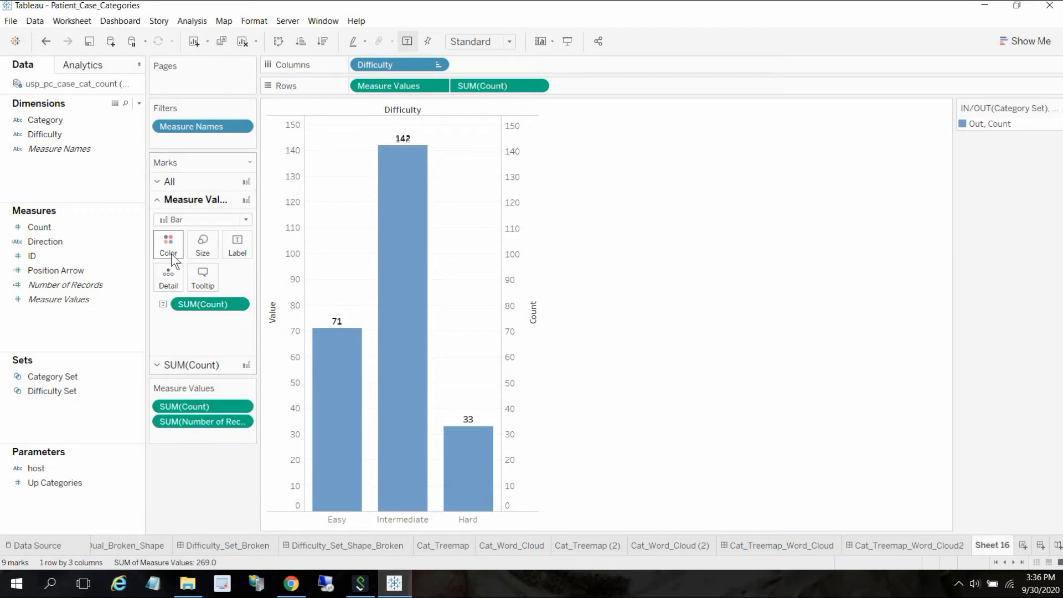
- Synchronize the dual axes
mouse_move(398, 152)
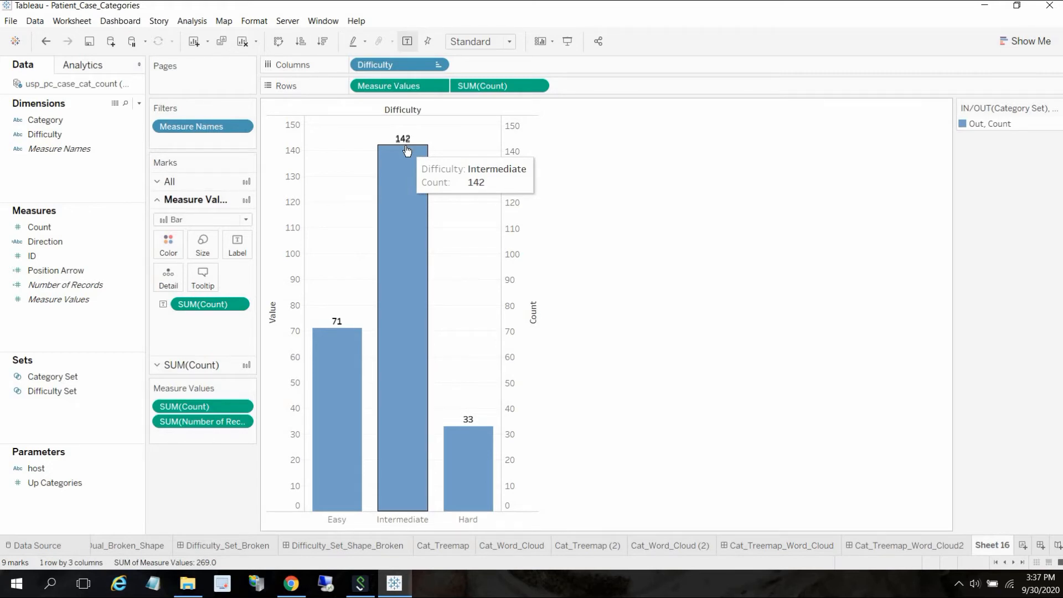
right_click(275, 314)
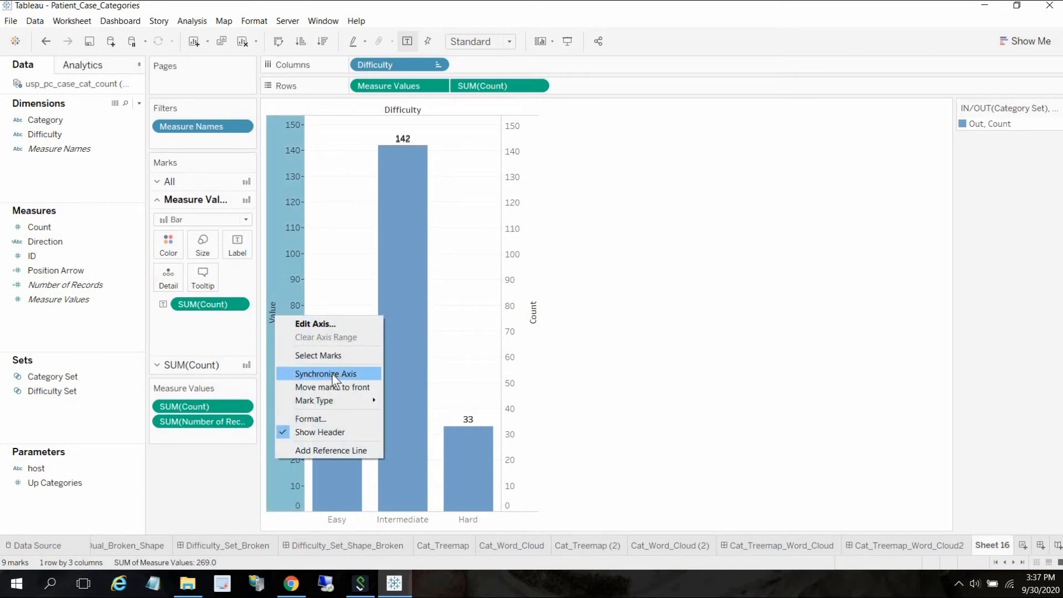
click(331, 373)
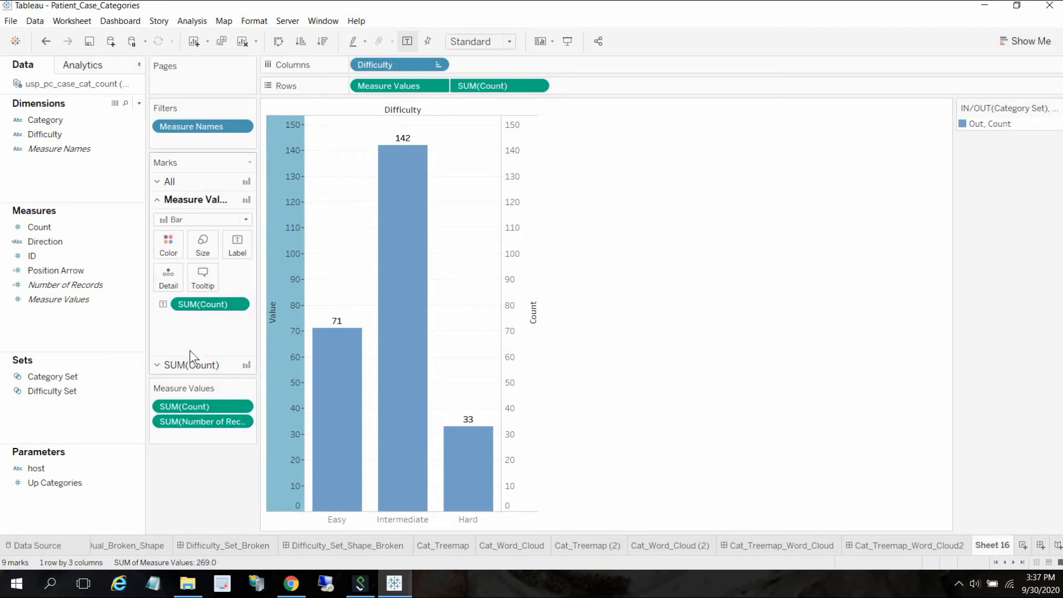
- Remove Measure Names from the SUM(Count) marks card
click(190, 365)
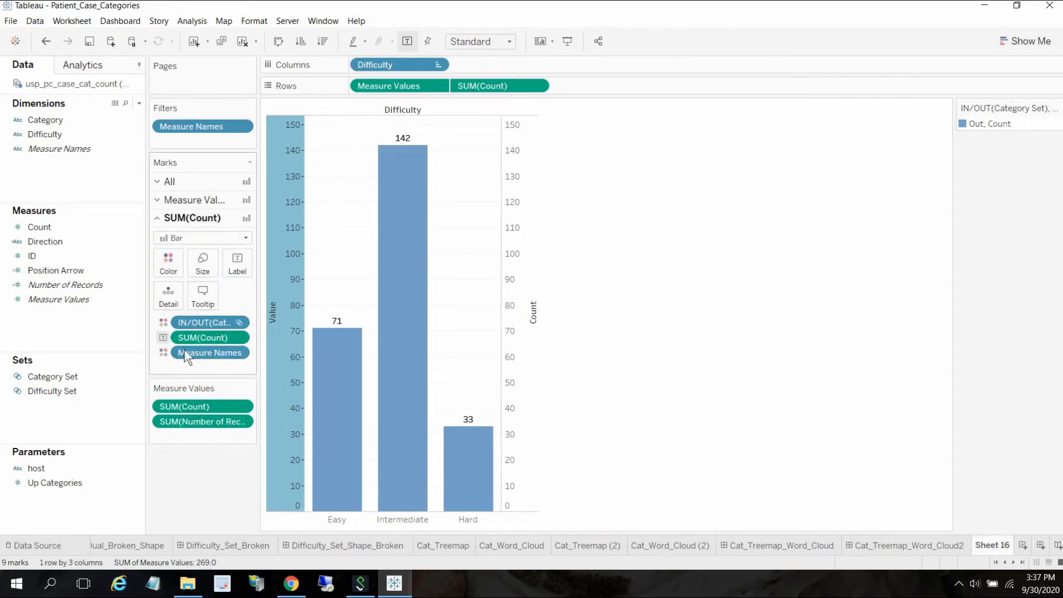
drag(164, 356, 48, 388)
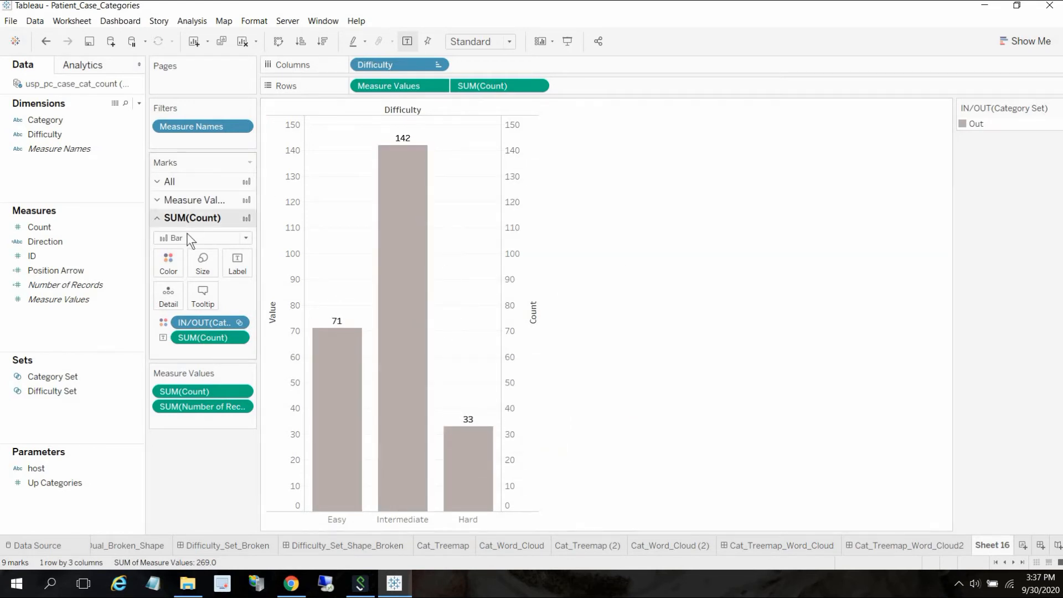
click(199, 209)
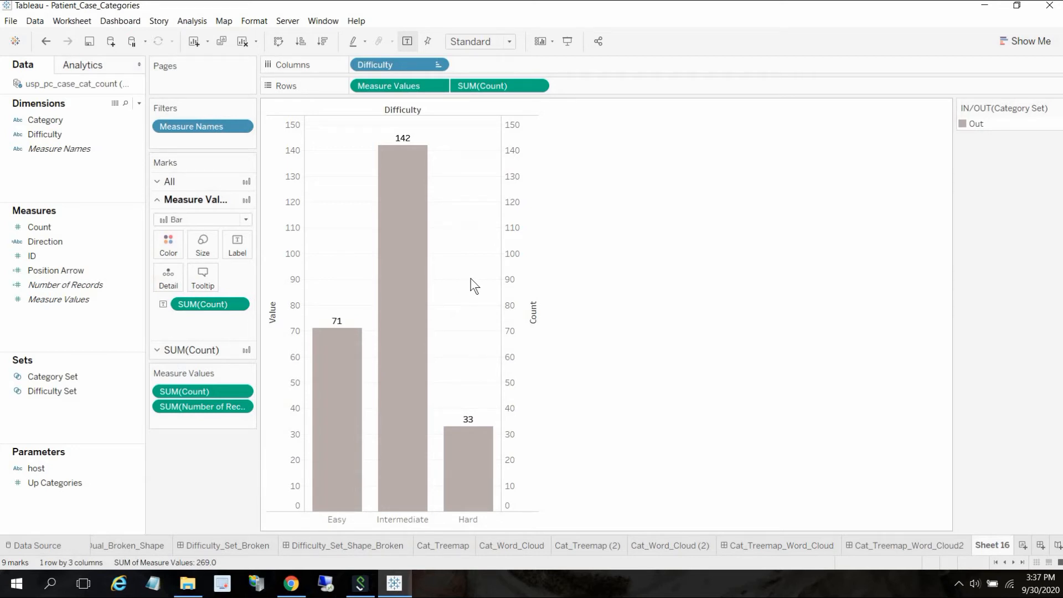
- Open the Difficulty_Set_Shape dashboard and review the settings of its Category Set change-set-values action
click(995, 563)
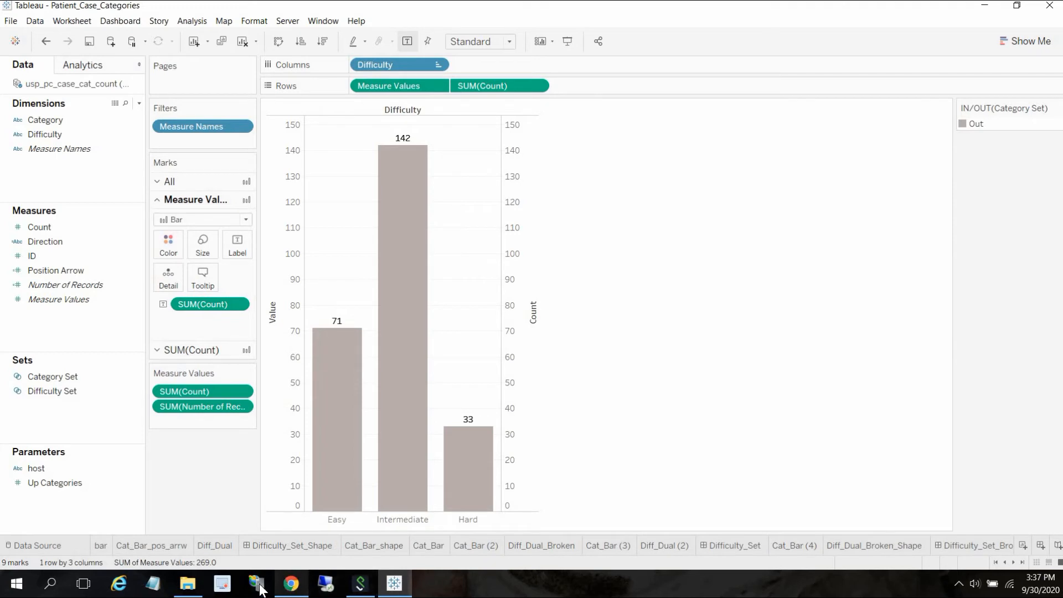
click(296, 544)
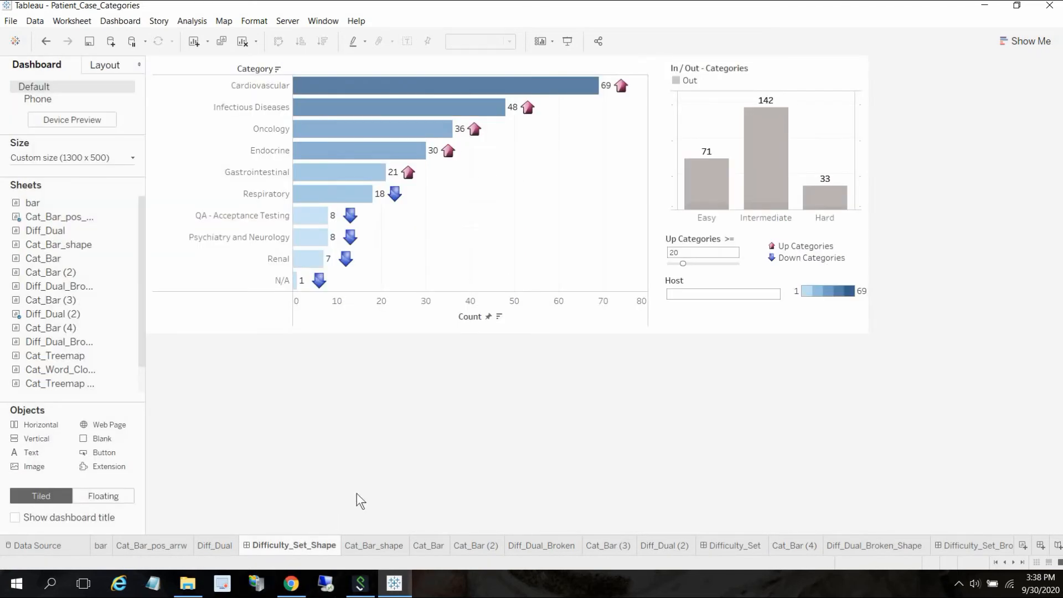
click(110, 21)
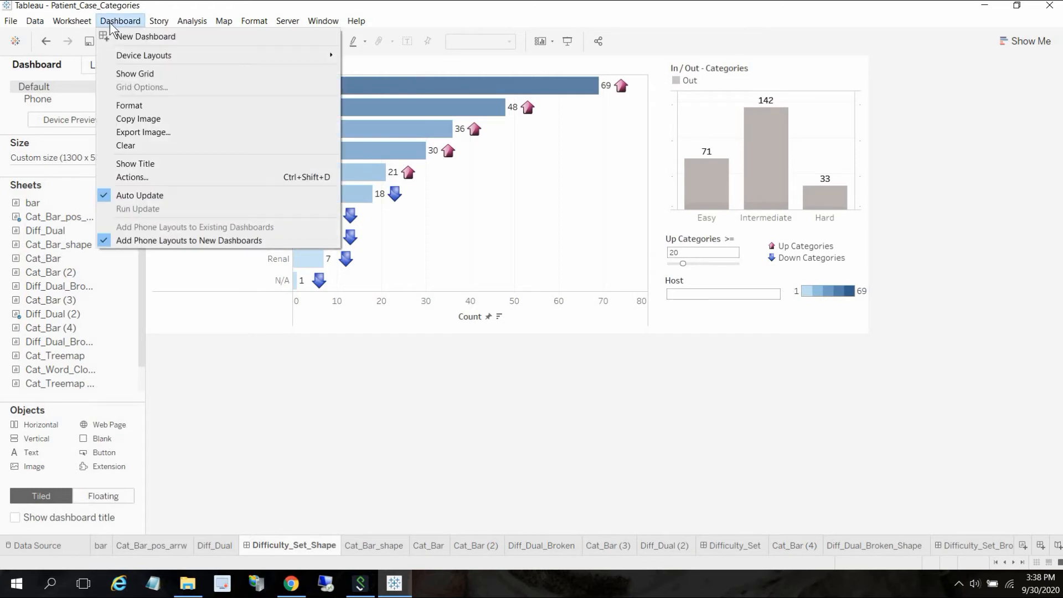
click(144, 176)
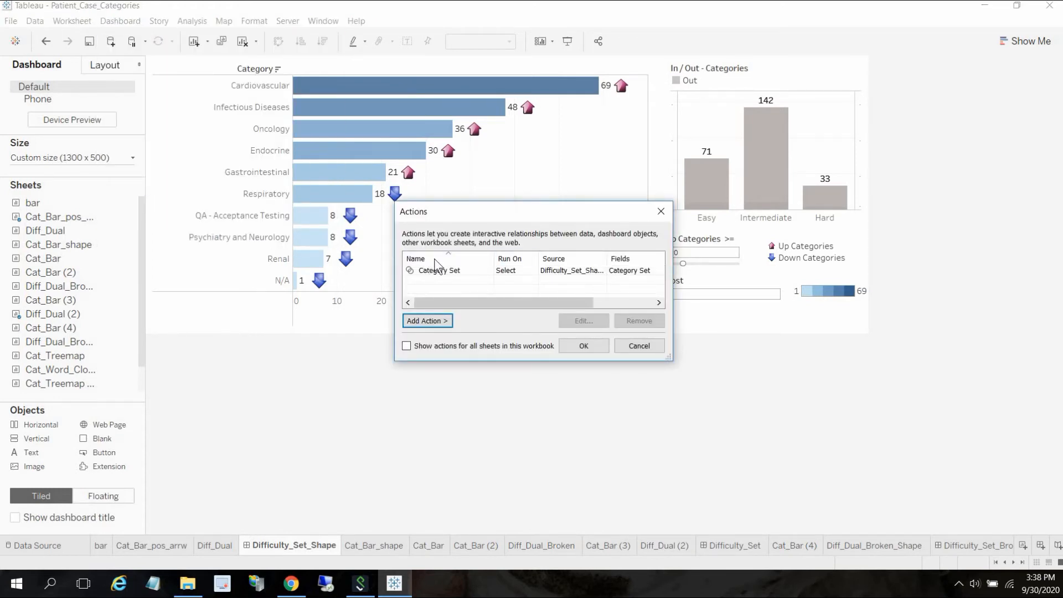
click(427, 322)
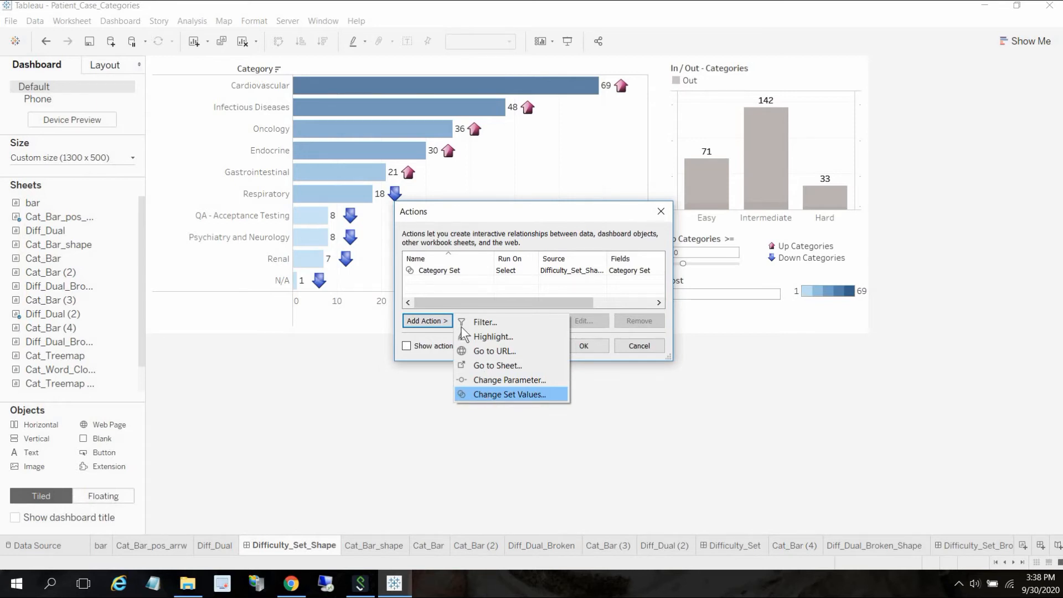
click(447, 273)
click(580, 324)
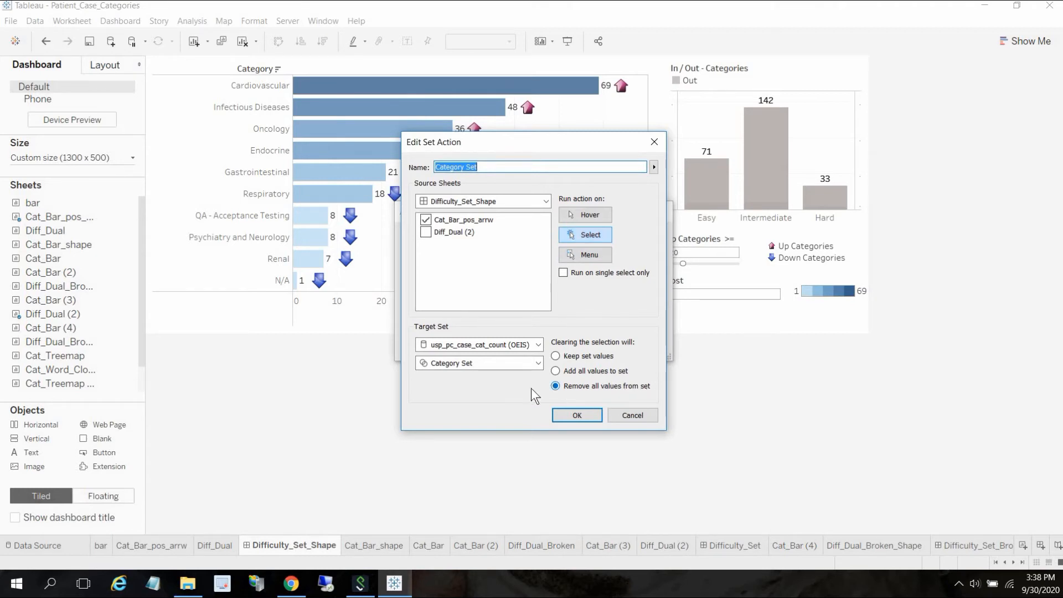
click(637, 415)
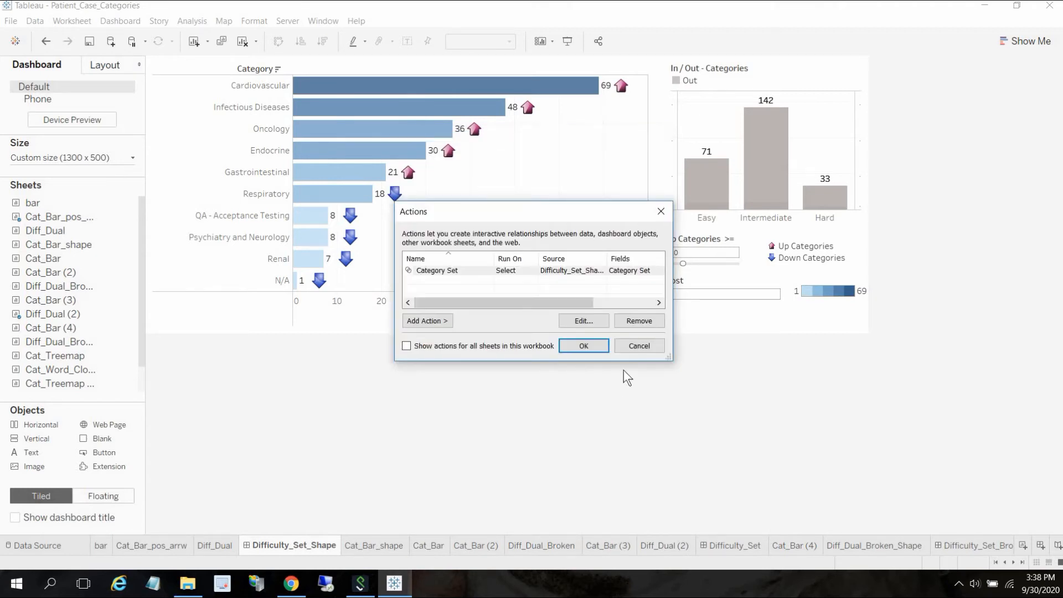
click(640, 346)
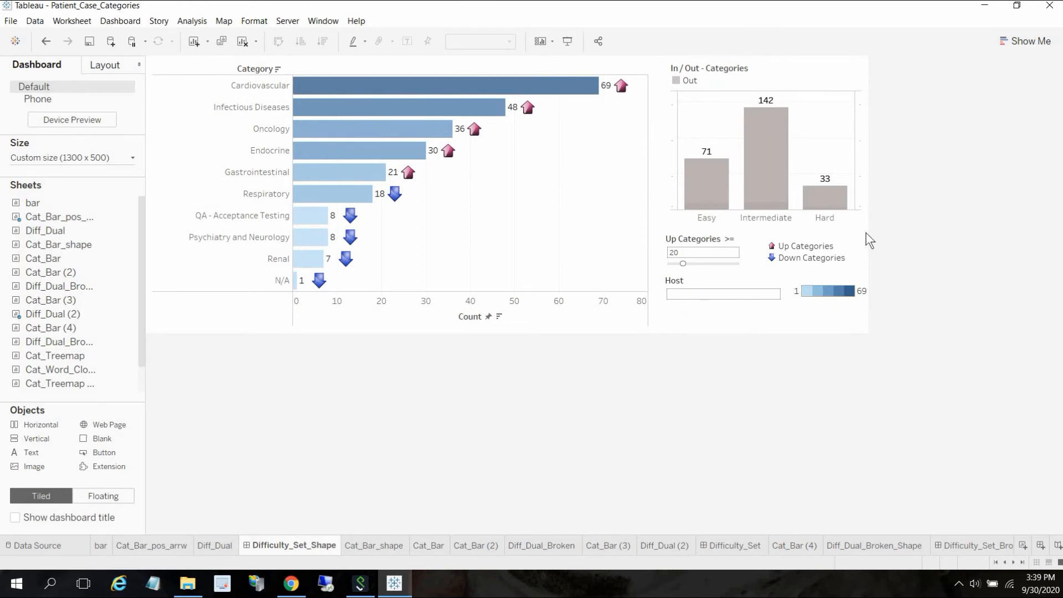
- Switch to the browser and reload the embedded Category Counts dashboard page
click(990, 10)
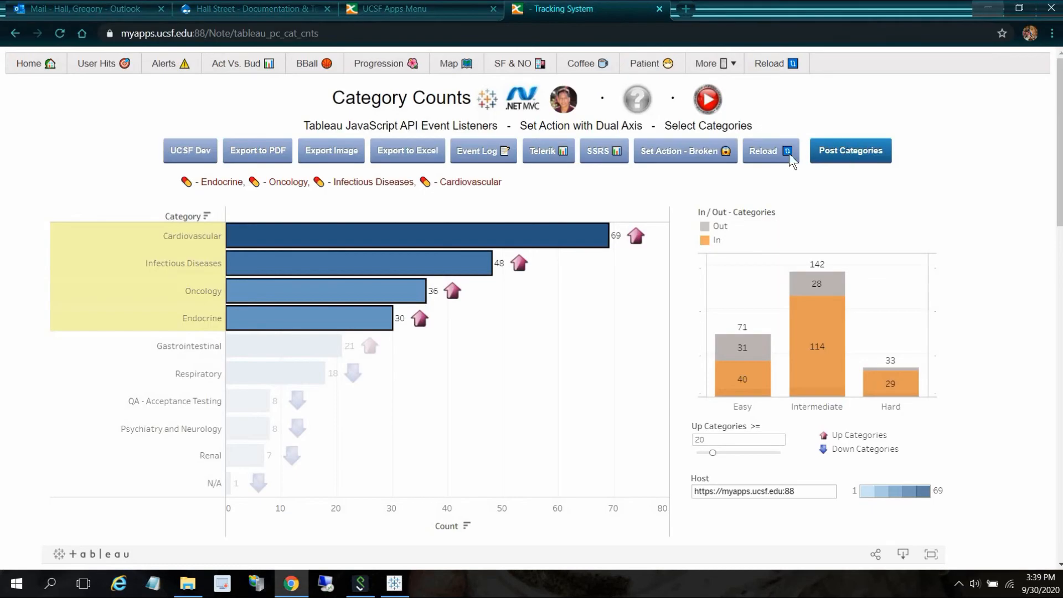
click(773, 152)
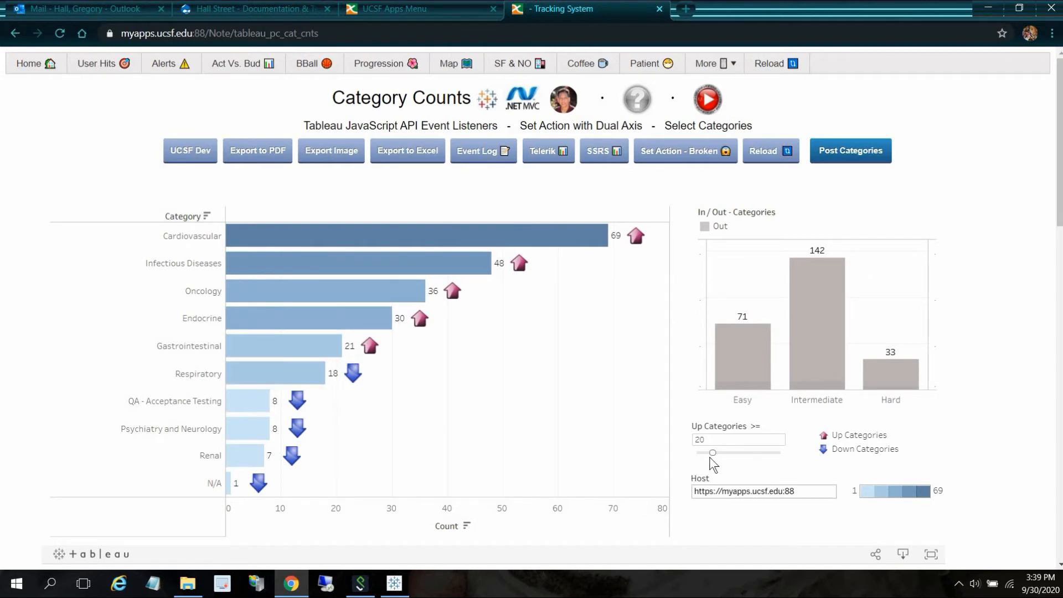
- Set the Up Categories slider to 42 and select the Cardiovascular through Endocrine bars
drag(713, 453, 732, 458)
drag(732, 457, 732, 457)
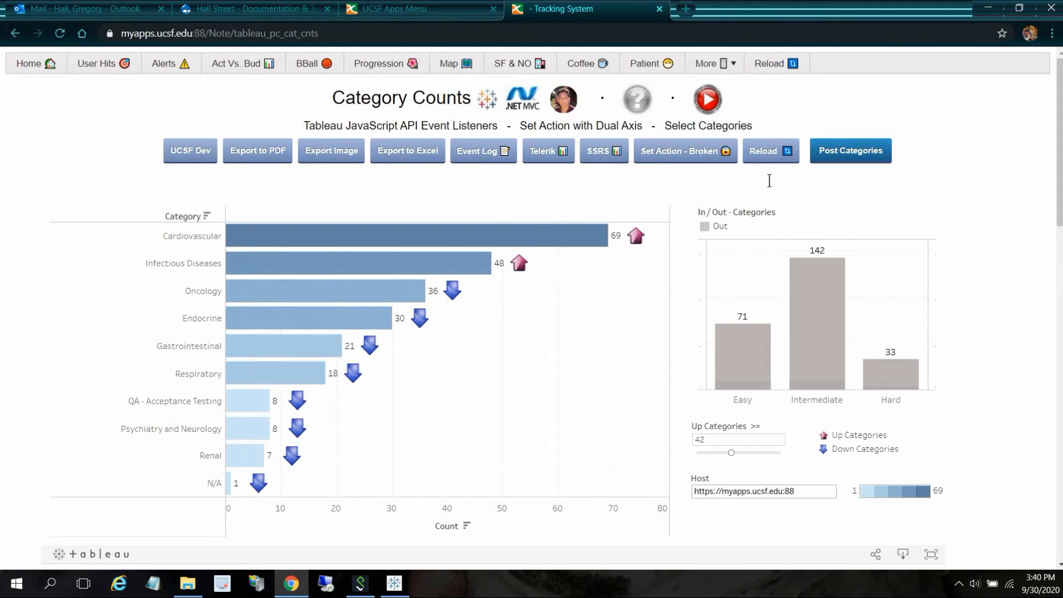
drag(253, 233, 316, 323)
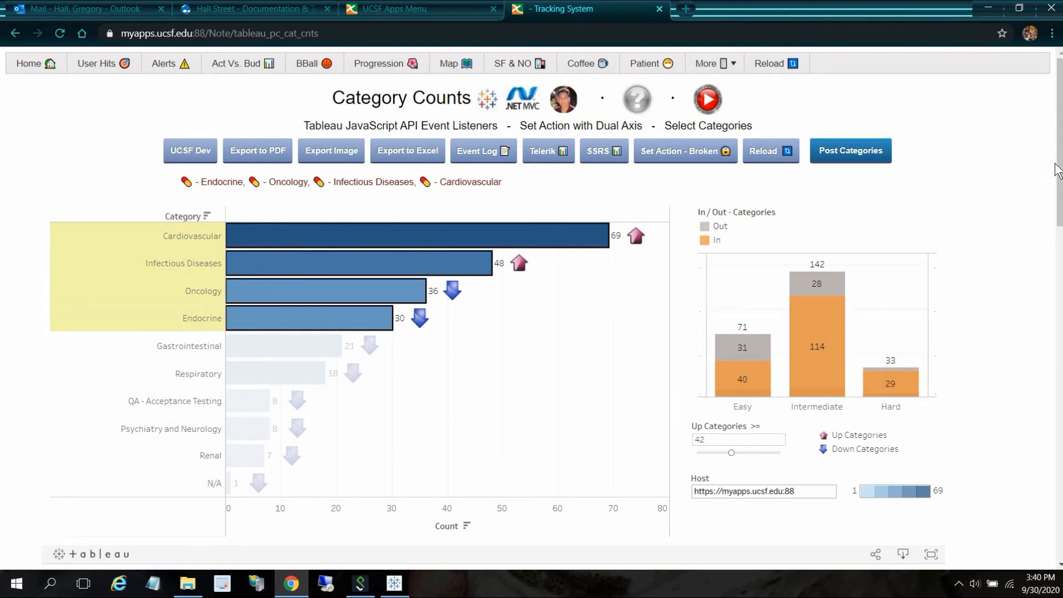
- Scroll through the JavaScript API event listener code on the page and return to the dashboard
drag(1054, 175, 1027, 513)
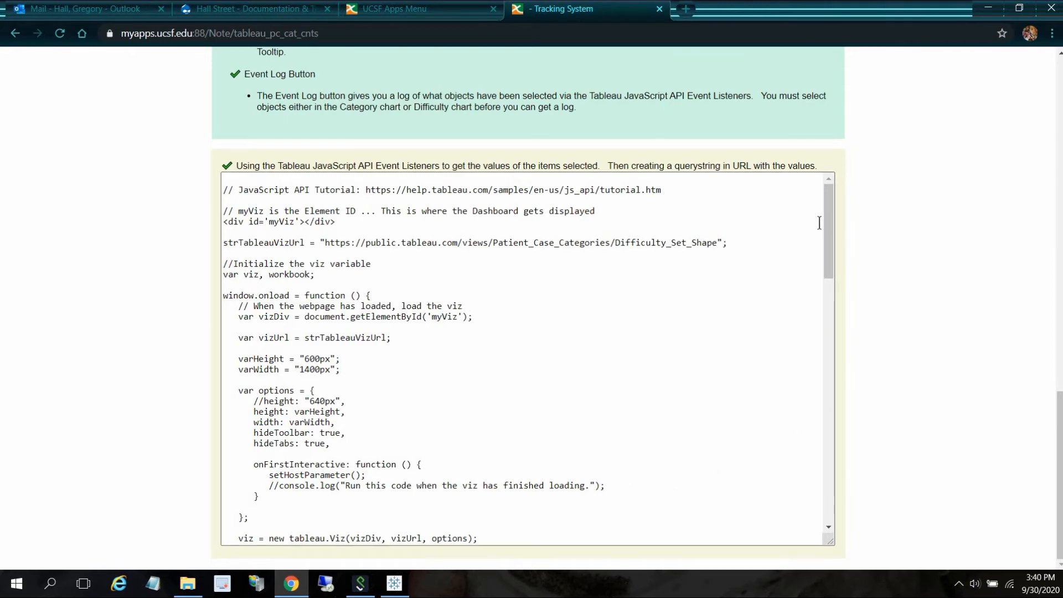
drag(825, 225, 820, 345)
scroll(821, 360, down, 3)
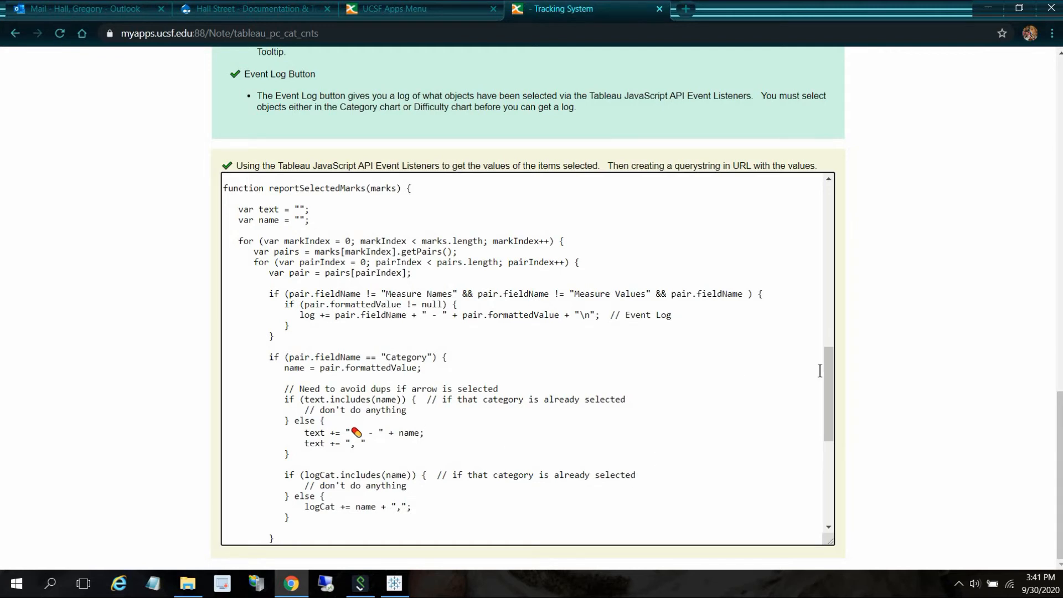
drag(826, 373, 823, 430)
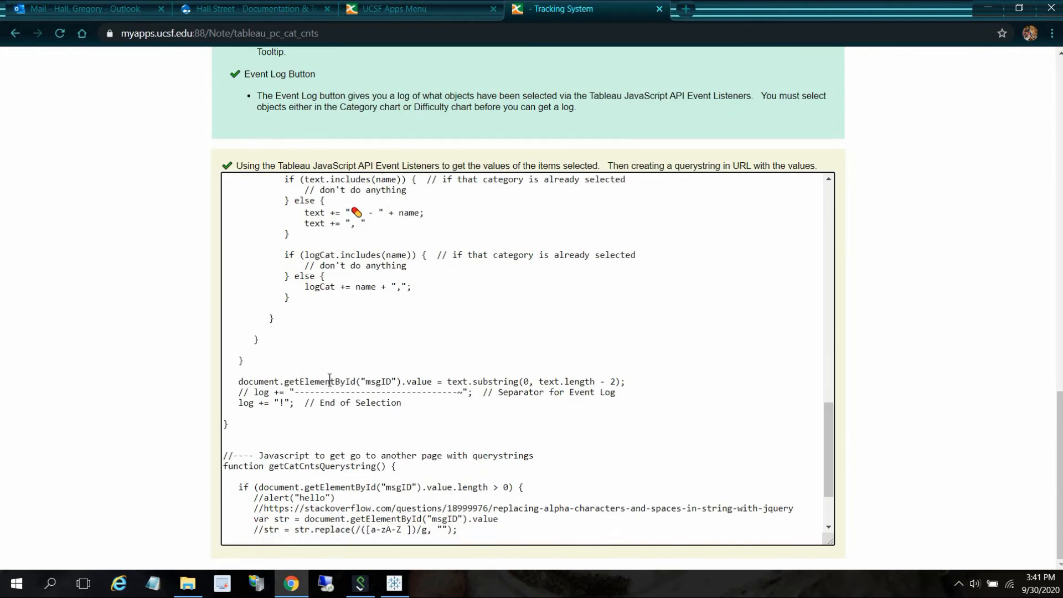
click(282, 381)
drag(1060, 475, 978, 126)
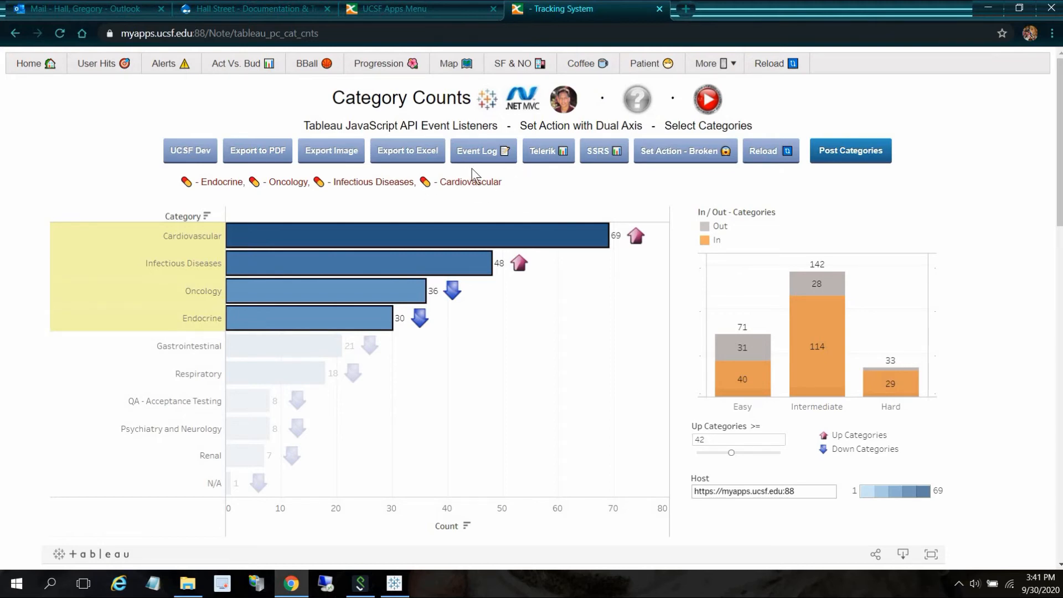
- Open the Event Log for the selected categories, select Cardiovascular and Infectious Diseases in its treemap, and close it
click(484, 152)
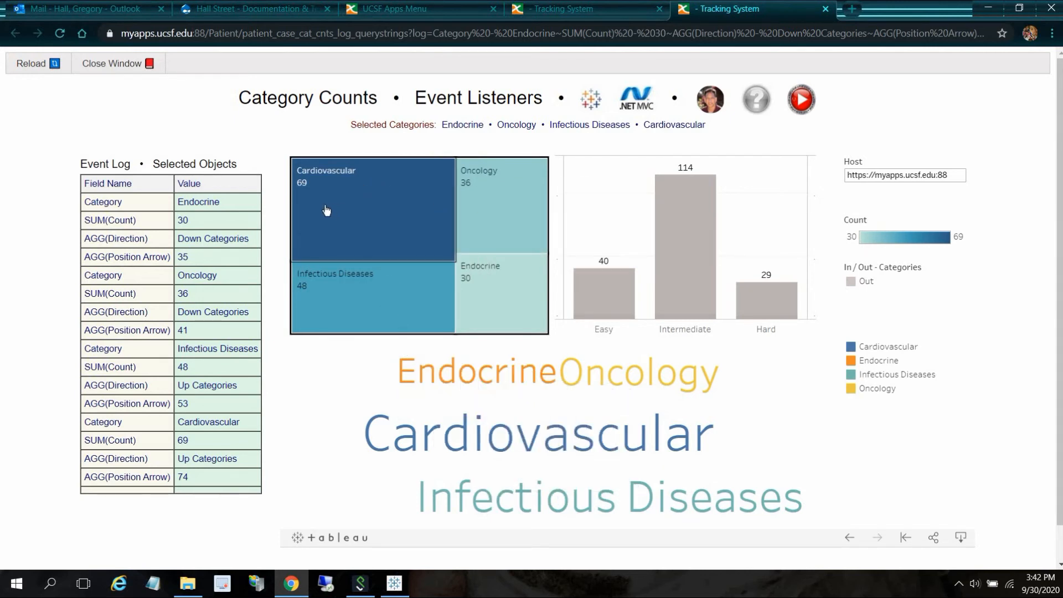
drag(327, 208, 355, 299)
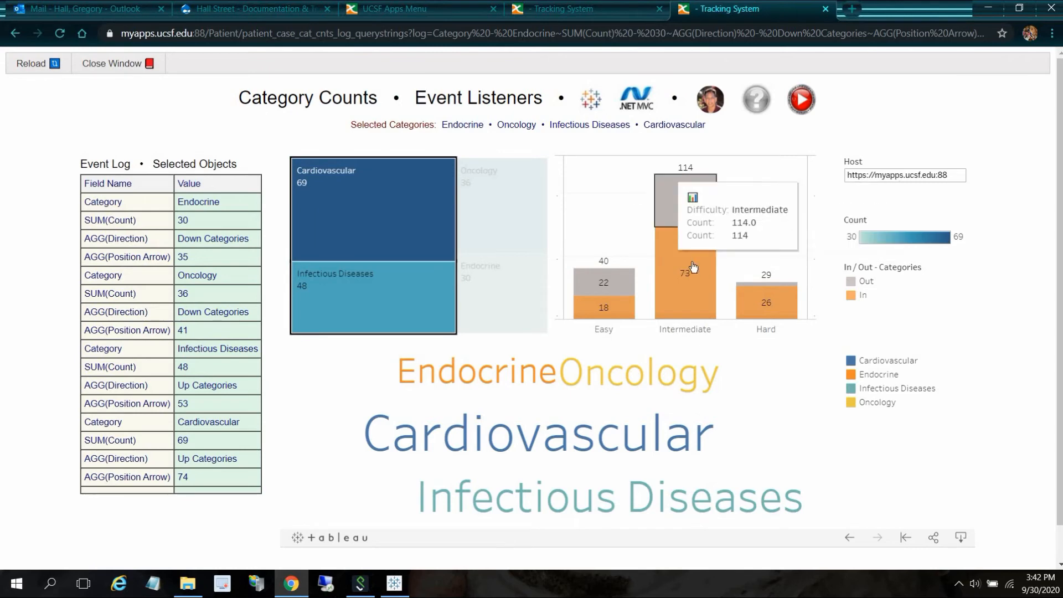
click(118, 63)
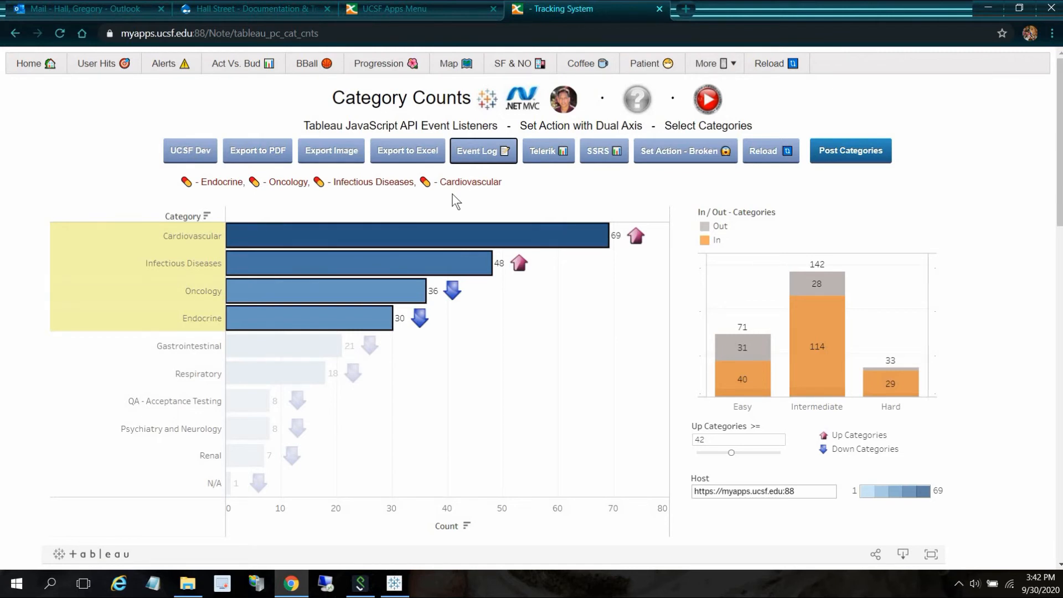
- Post the selected categories and open the Cardiovascular subcategory counts report from the sorting list
click(842, 149)
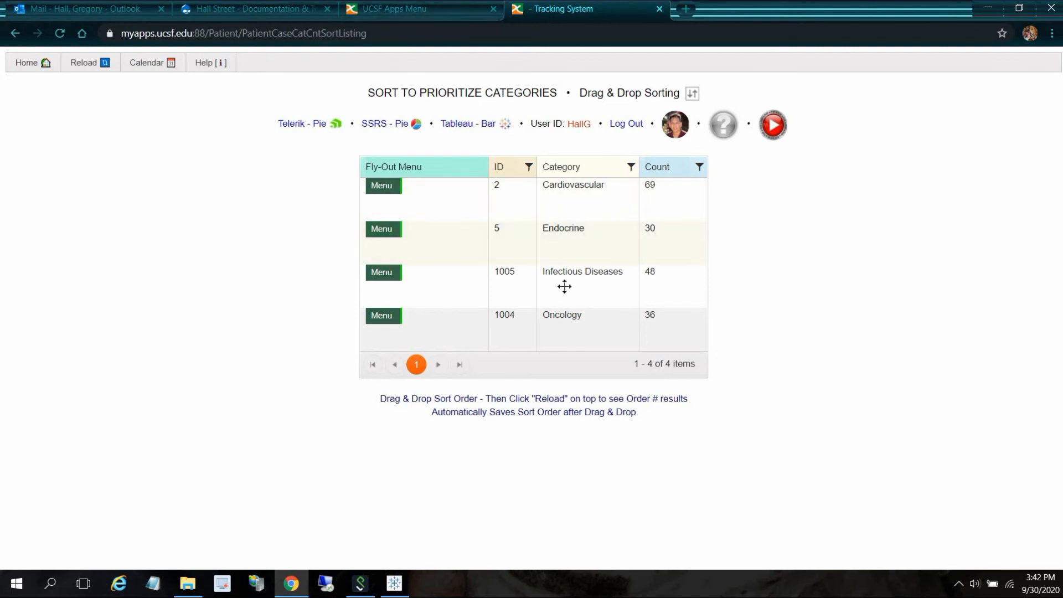
drag(562, 295, 560, 344)
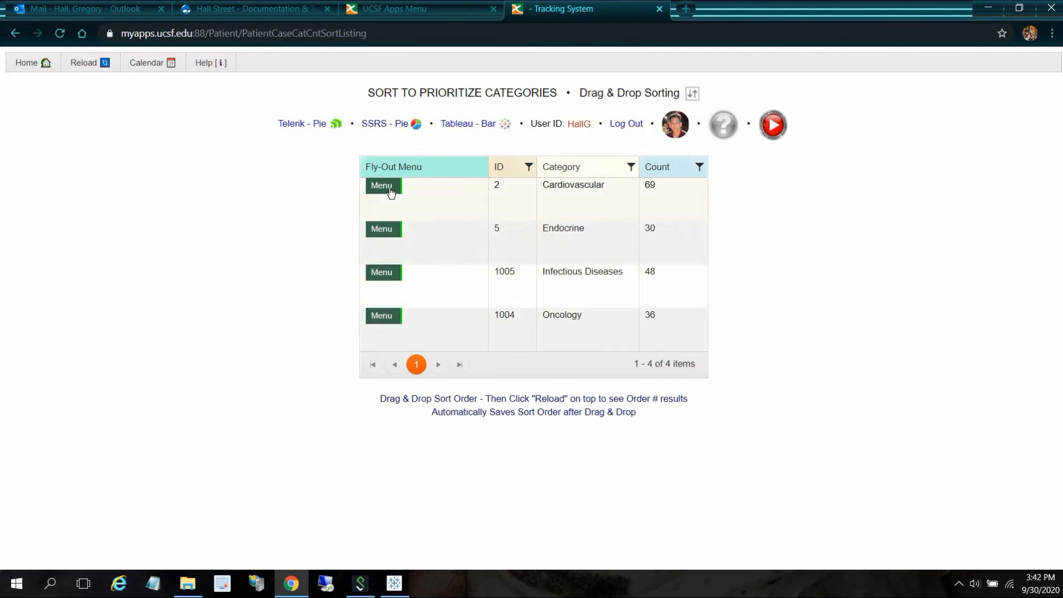
mouse_move(382, 185)
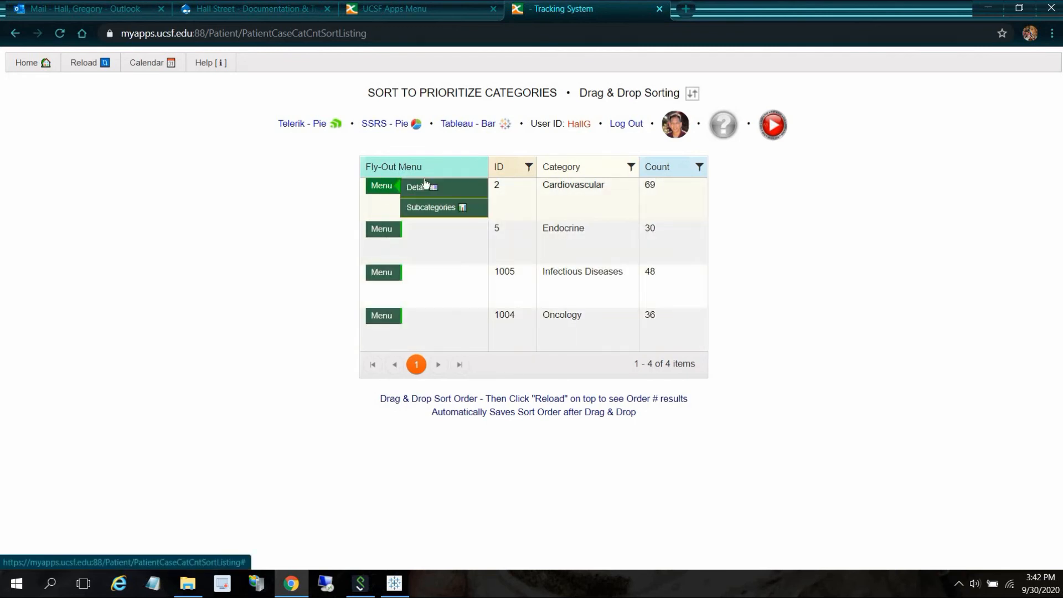
click(440, 209)
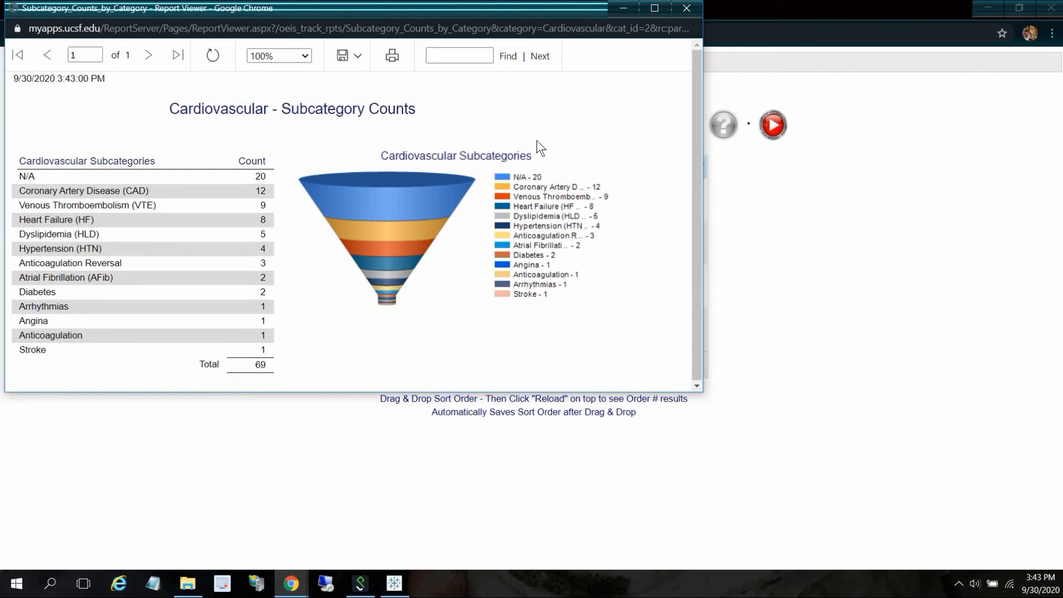
click(357, 58)
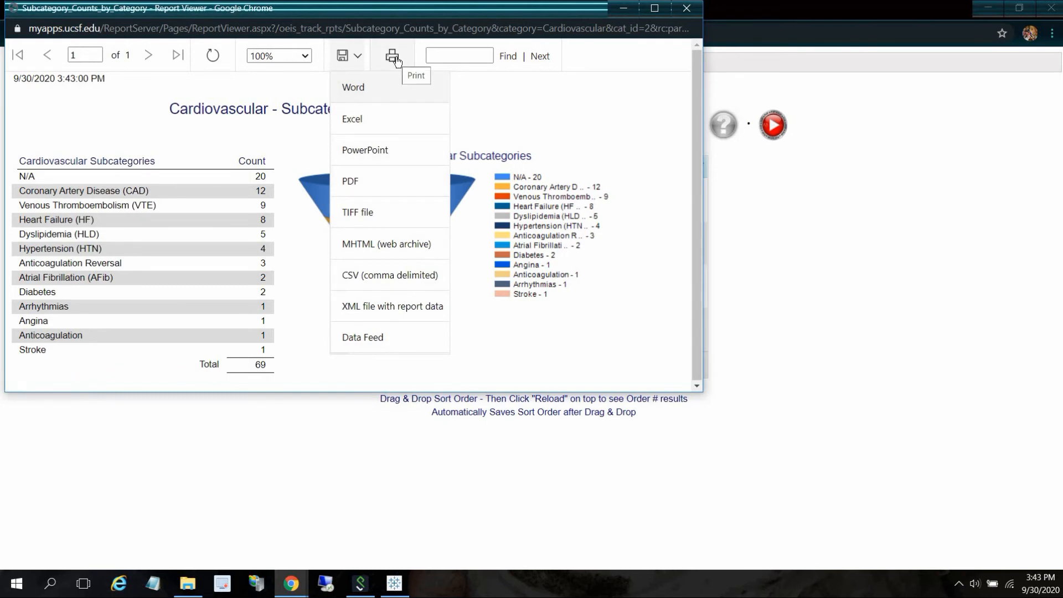
click(689, 10)
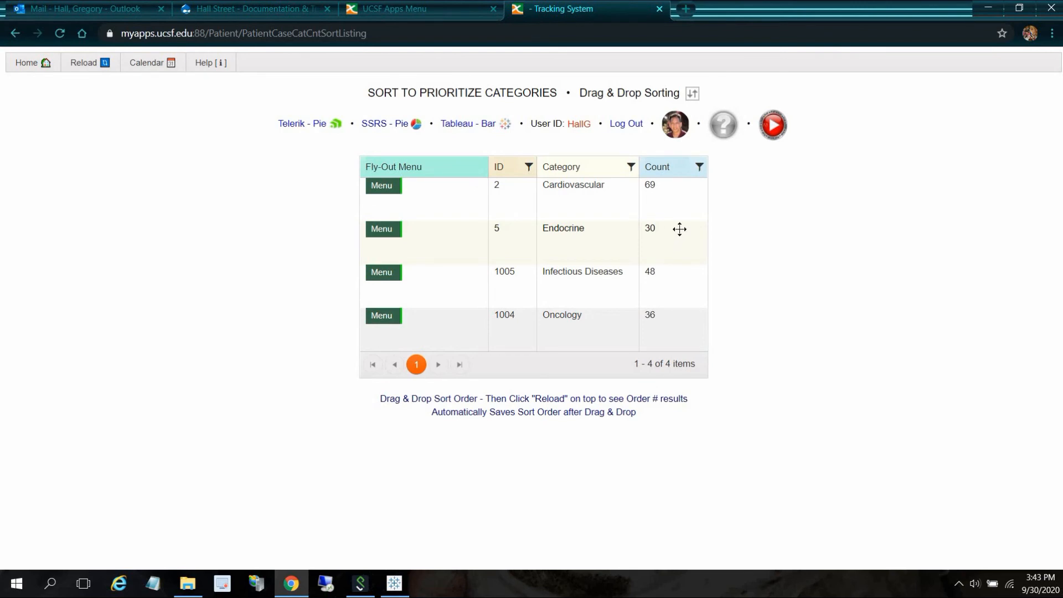
- Open the Cardiovascular detail grid and browse a row's fly-out menu options
mouse_move(394, 185)
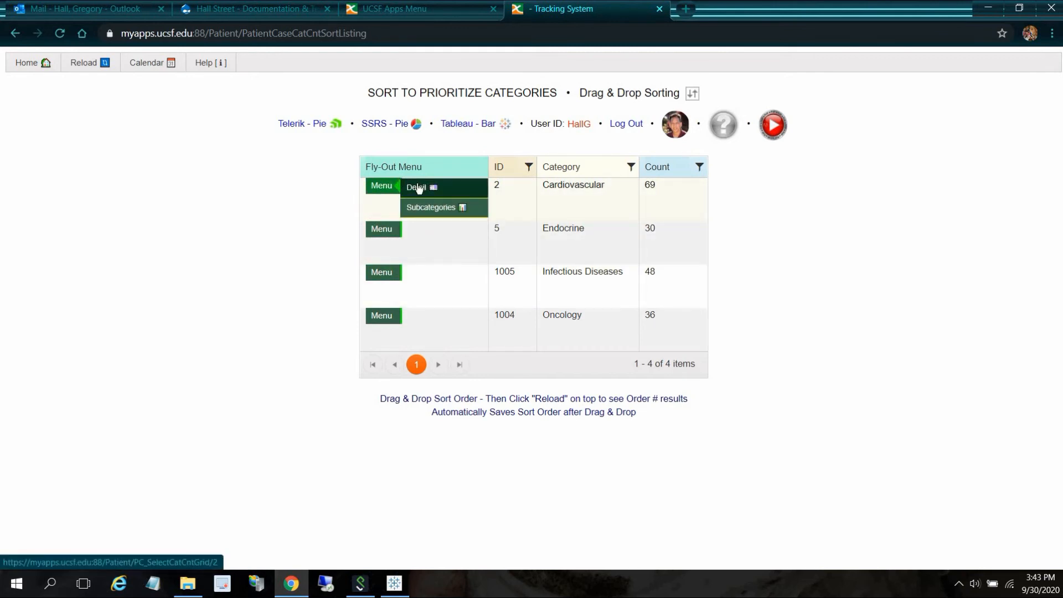
click(420, 188)
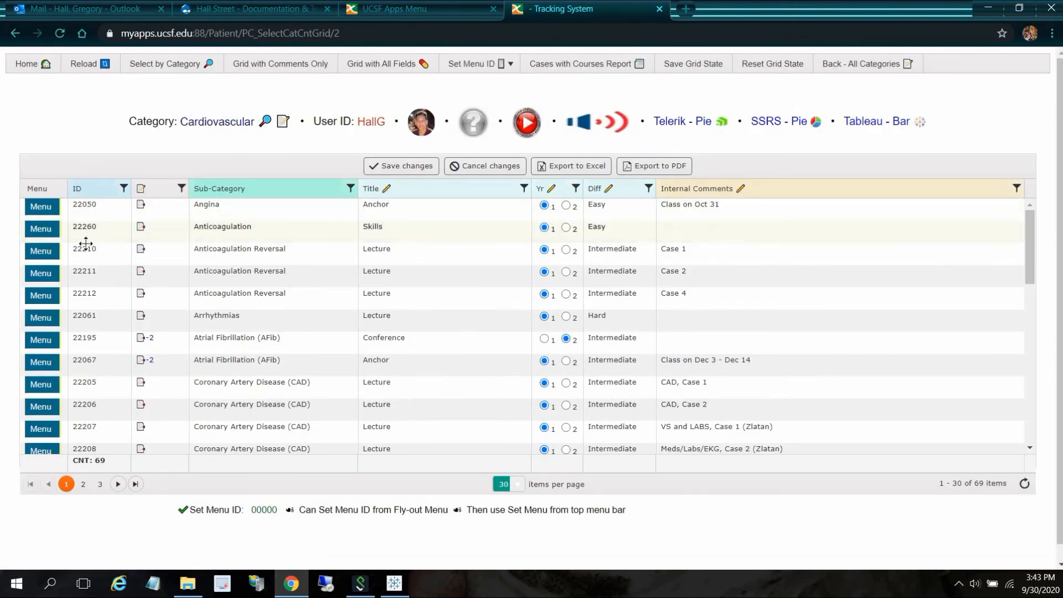
mouse_move(44, 274)
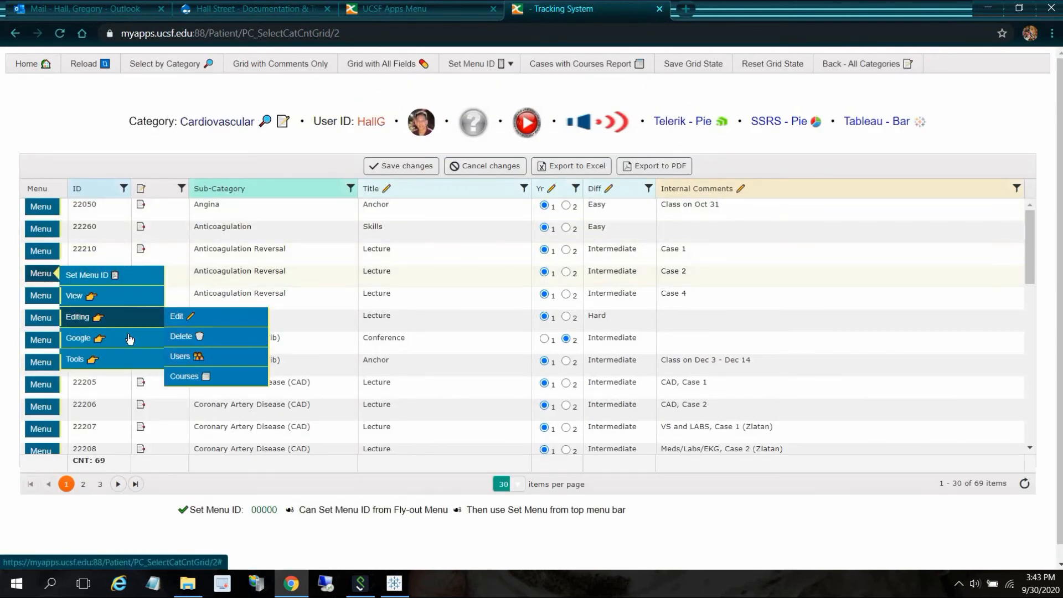
mouse_move(134, 325)
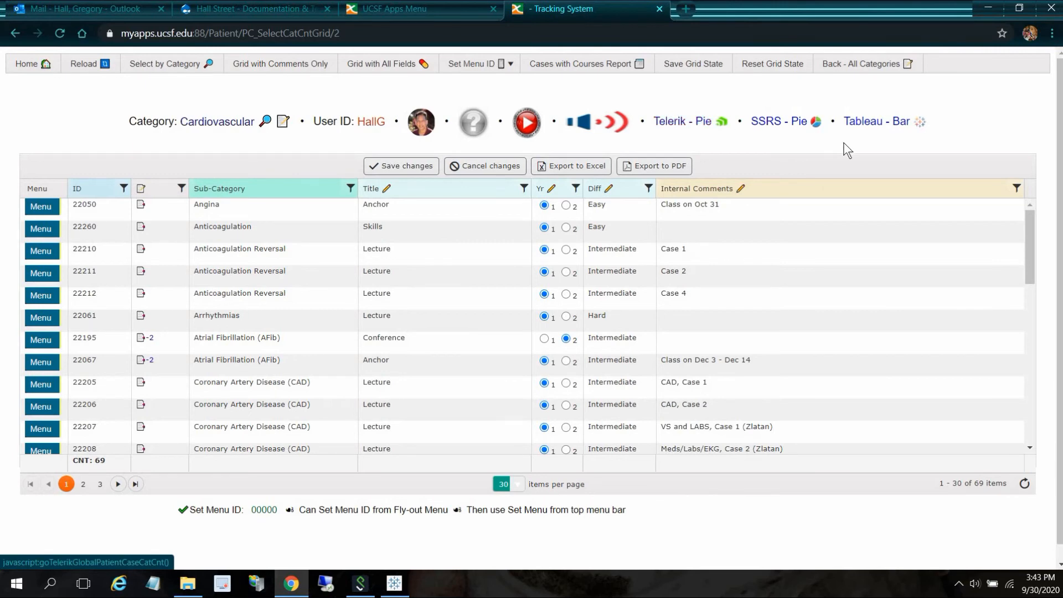
- Return to the Tableau bar dashboard and open the Telerik category pie chart page
click(868, 123)
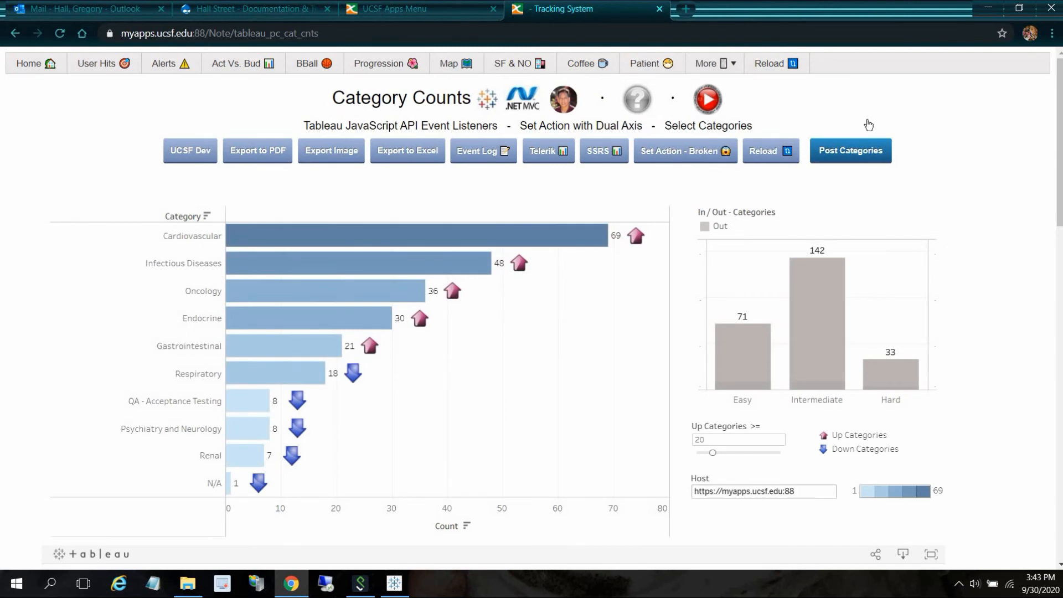
click(537, 151)
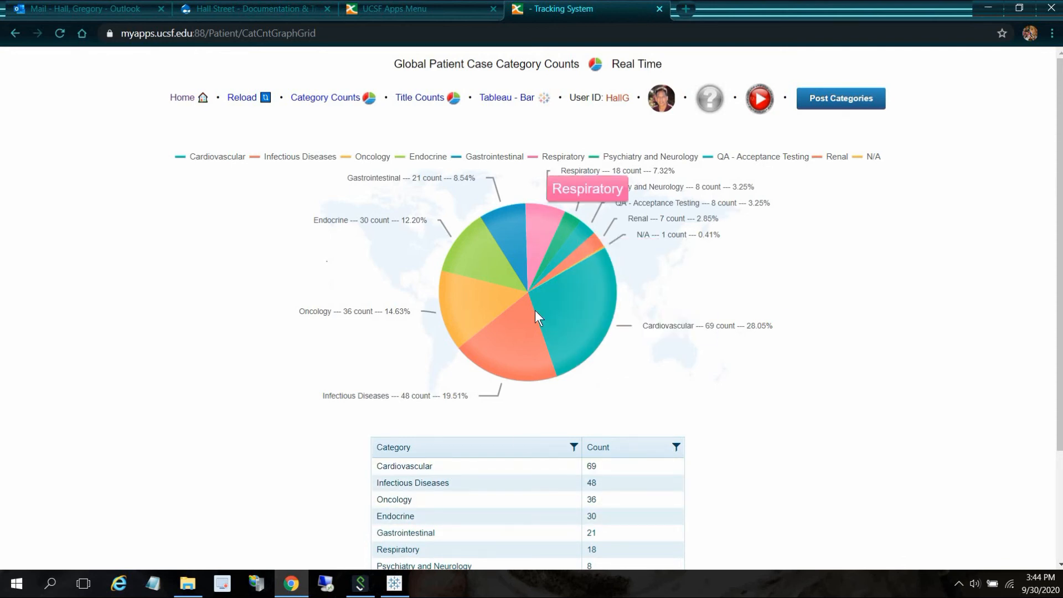
click(203, 163)
click(201, 162)
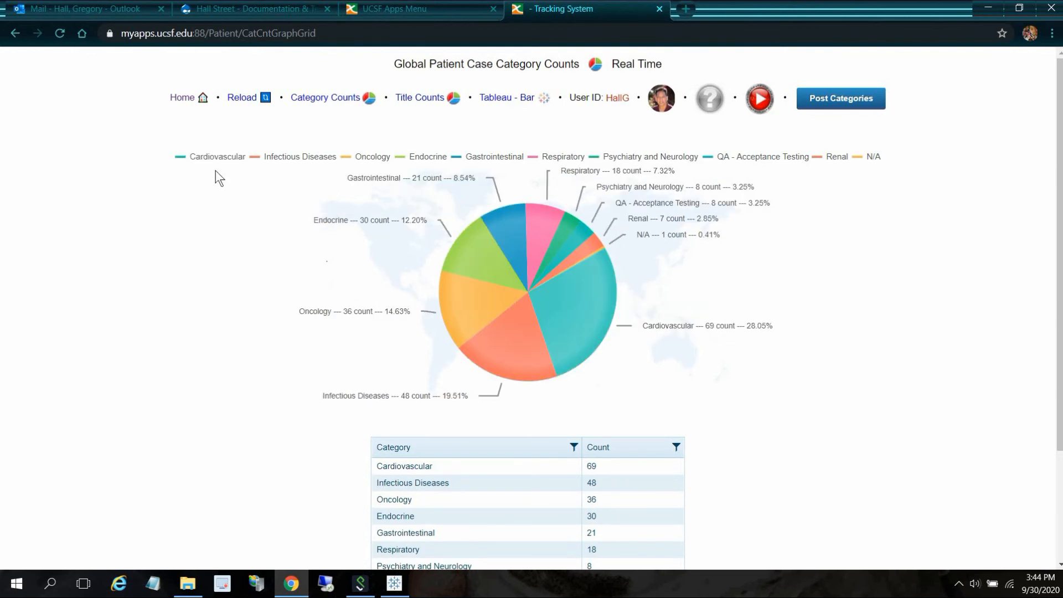
- Select the Oncology, Endocrine, Cardiovascular and Infectious Diseases slices in the pie chart
click(460, 292)
click(474, 257)
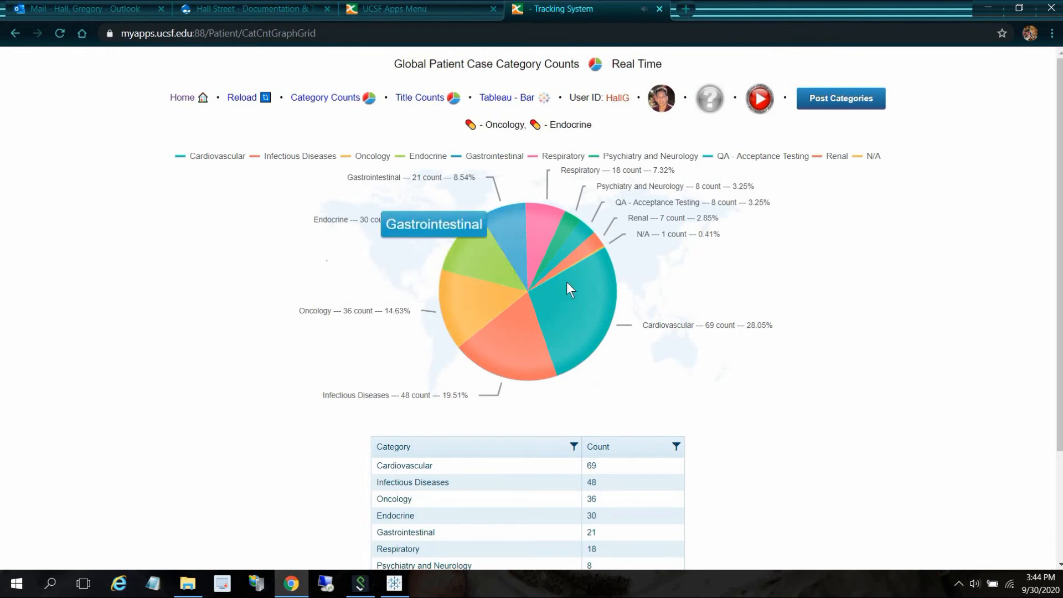
click(537, 329)
click(518, 338)
click(519, 338)
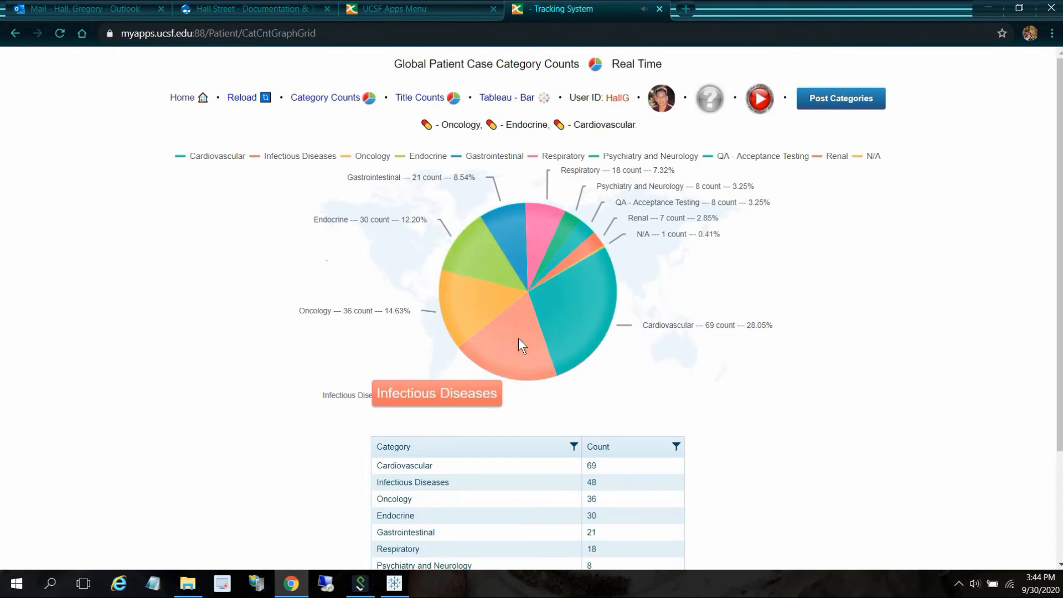
click(518, 338)
click(519, 338)
click(519, 338)
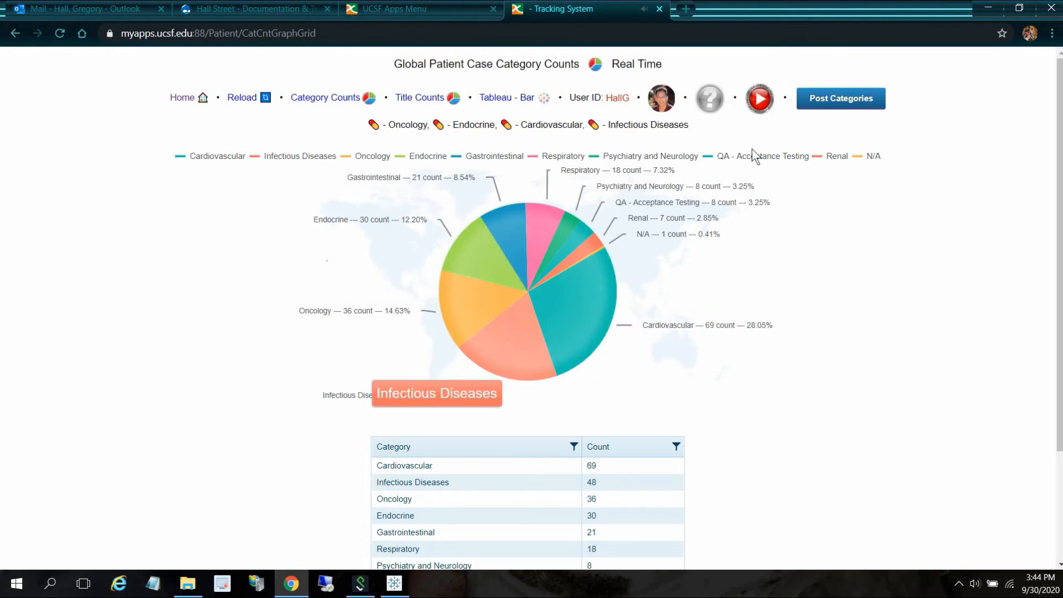
- Post the four selected pie categories and return to the Tableau bar dashboard
click(849, 98)
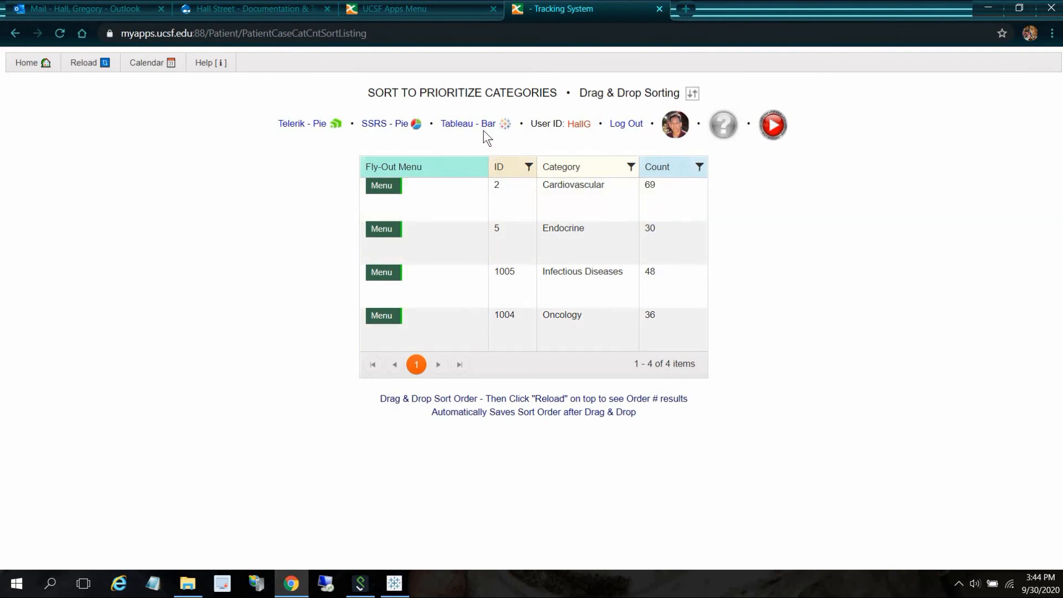
click(462, 124)
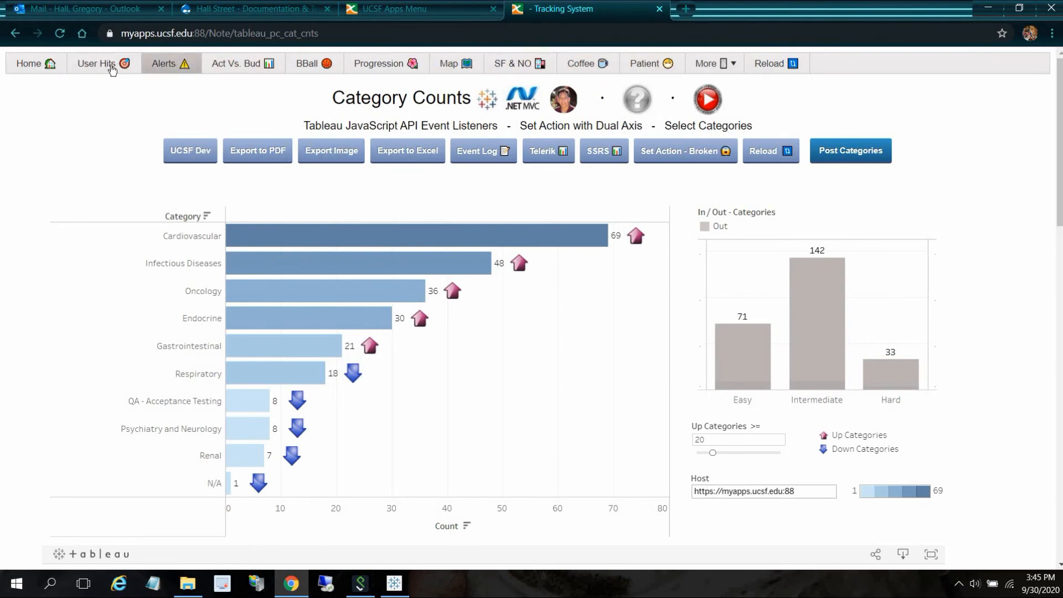
- Browse the More menu's Tableau Public - Set Actions submenu and open the BBall dashboard
click(733, 63)
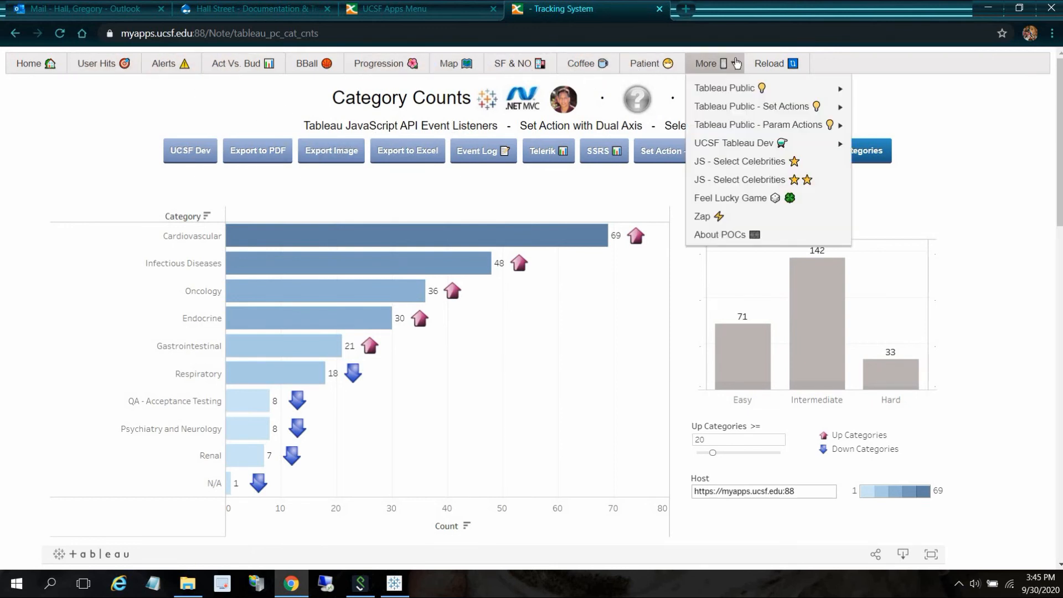
mouse_move(760, 108)
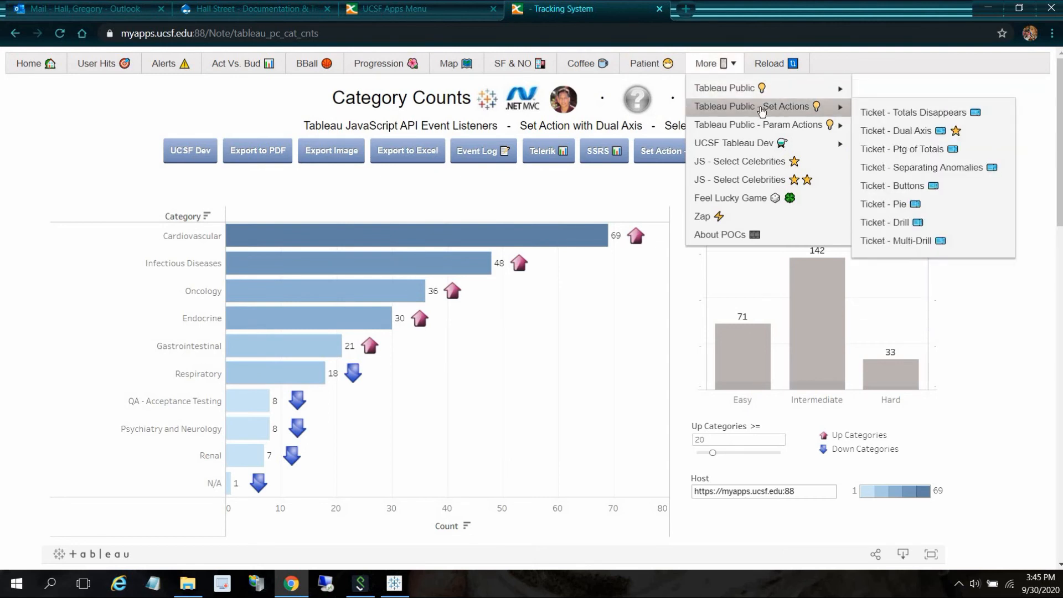
mouse_move(781, 130)
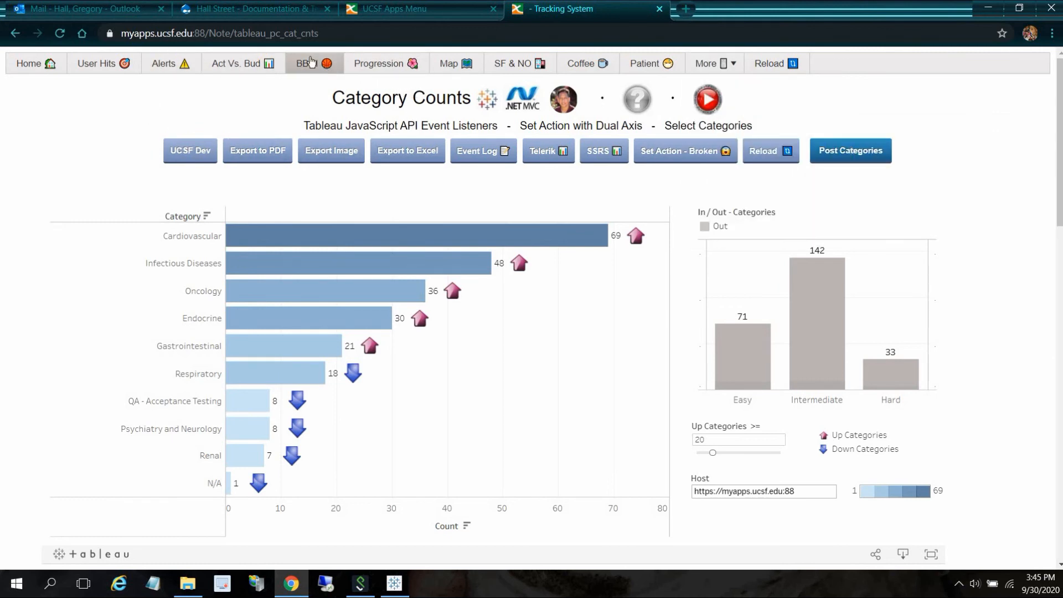
click(313, 65)
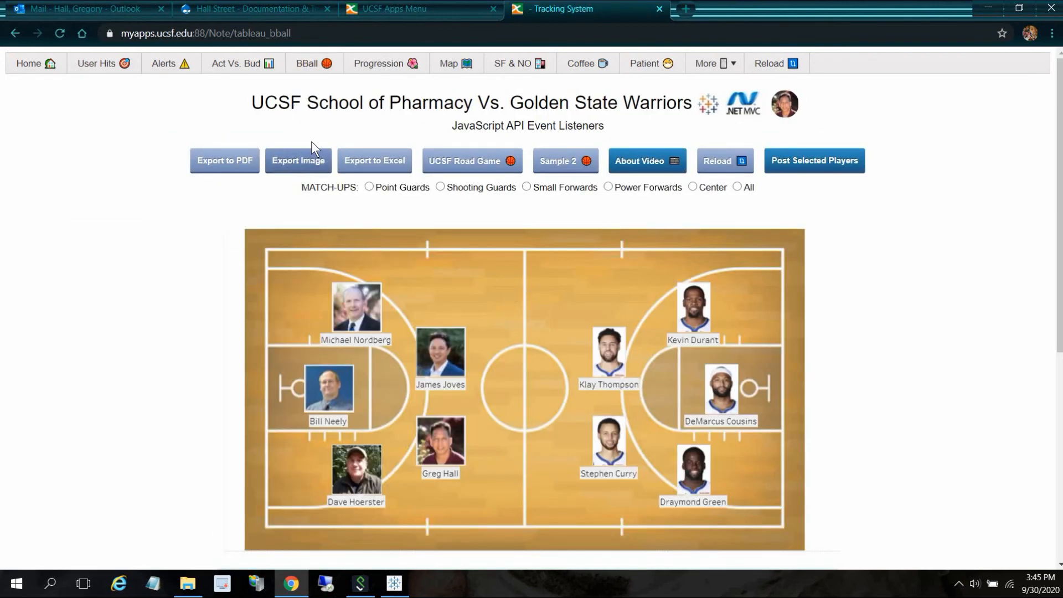
- Inspect a player's information and switch the court to the UCSF home-game view
mouse_move(317, 311)
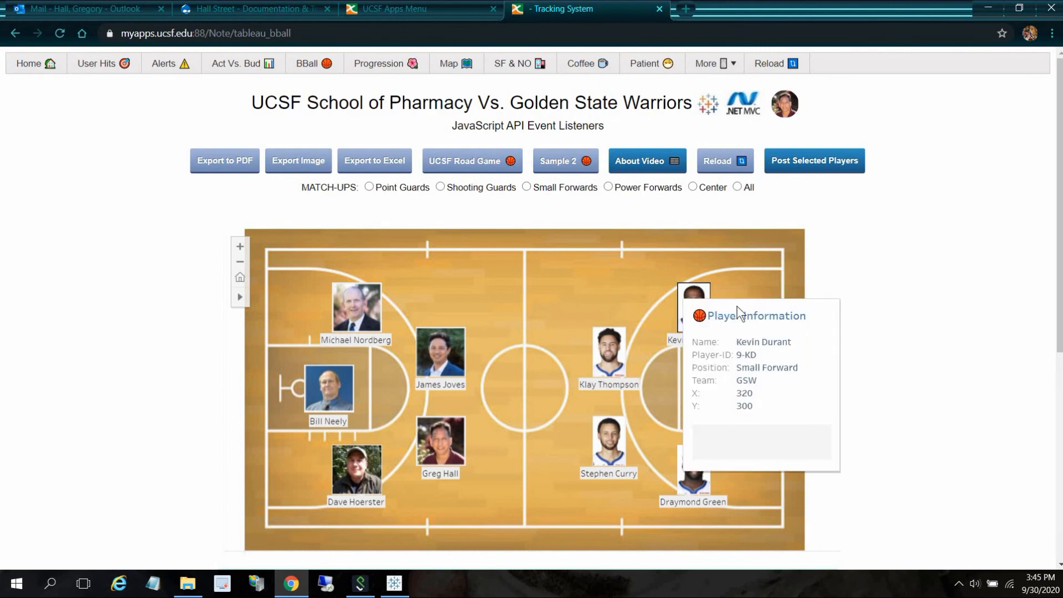
mouse_move(742, 397)
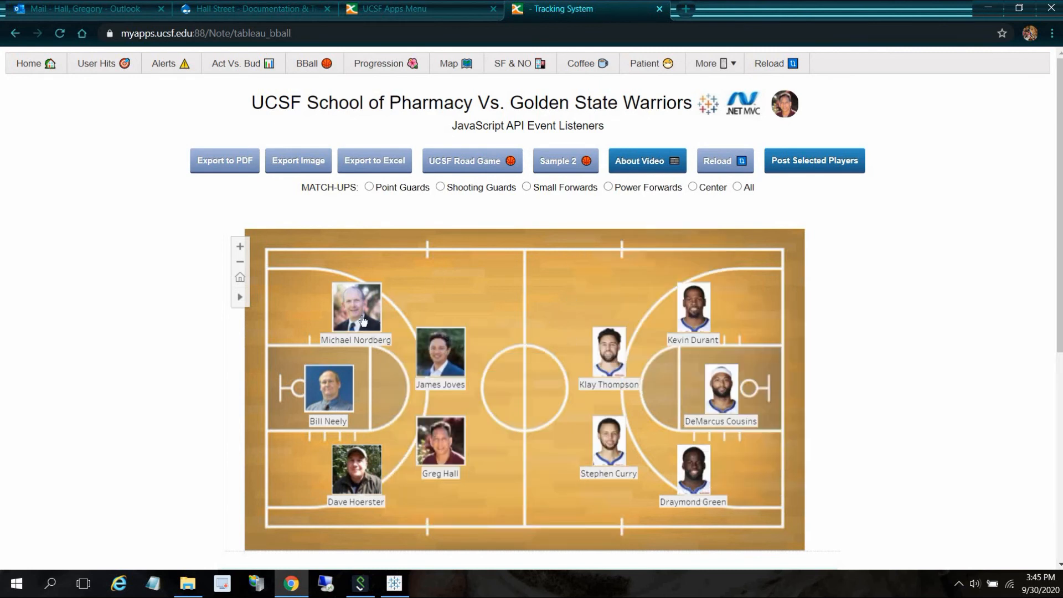
click(464, 161)
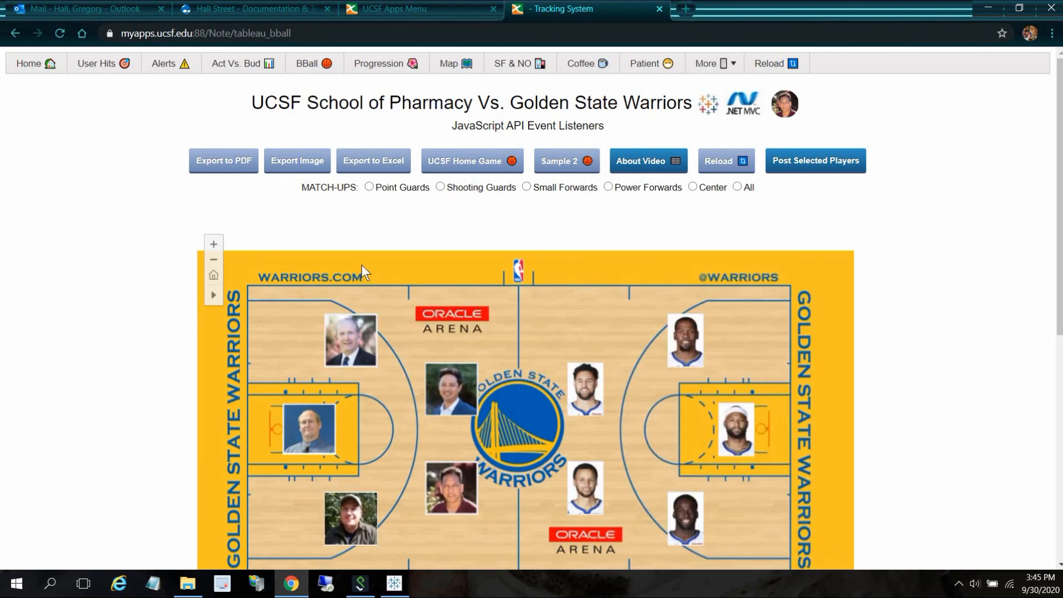
- Filter the court match-ups to Point Guards, then Shooting Guards, then Small Forwards
click(369, 186)
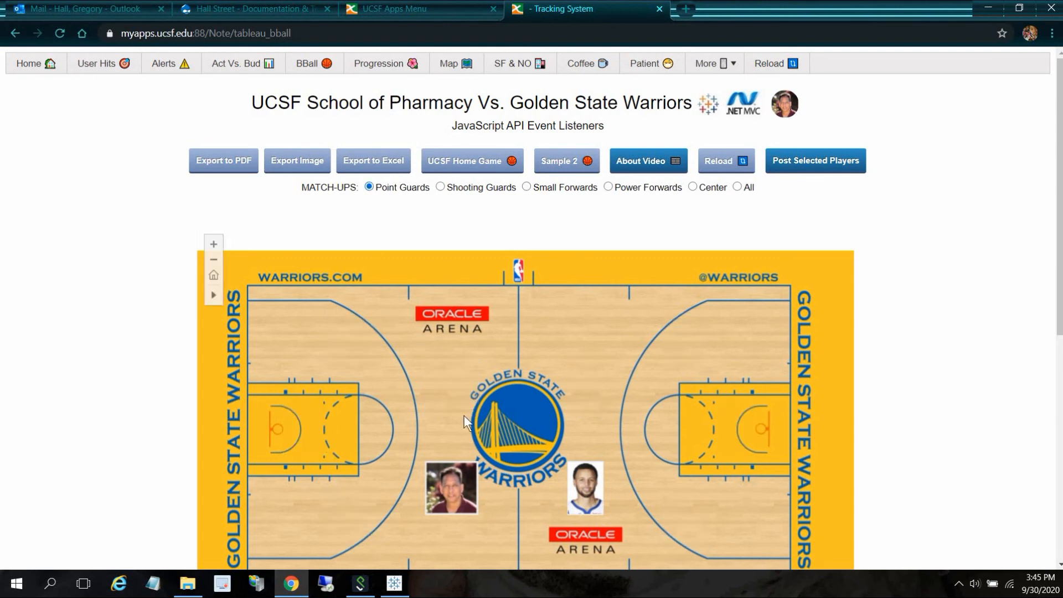
mouse_move(585, 488)
click(440, 187)
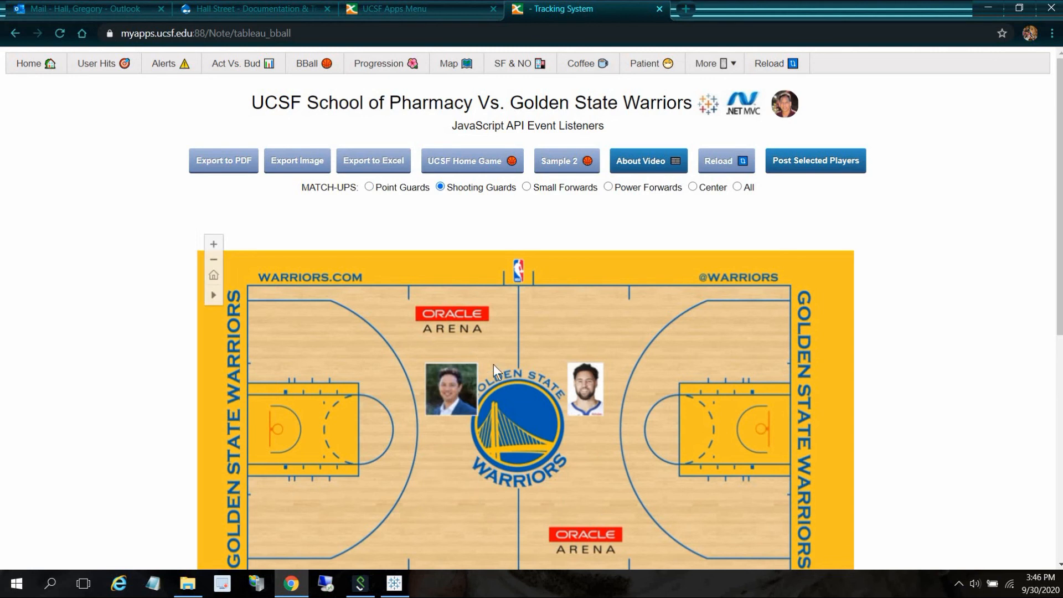
mouse_move(587, 396)
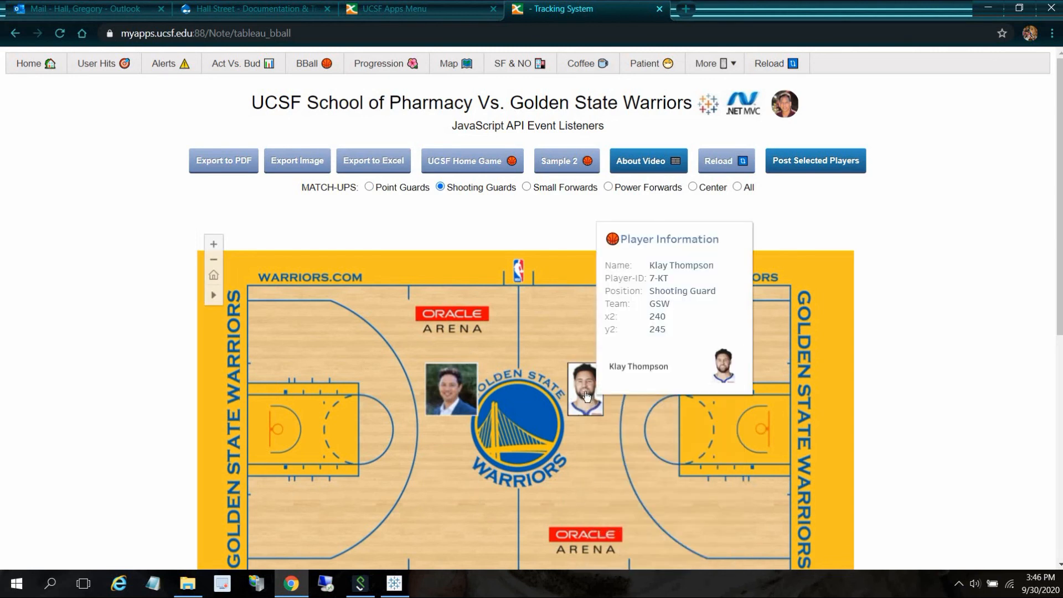
click(527, 187)
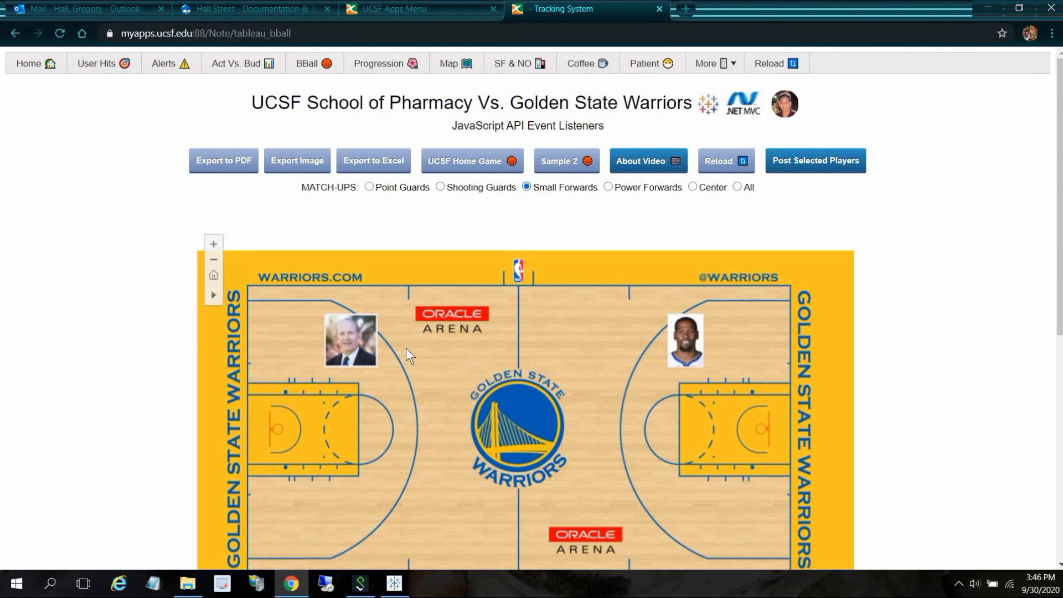
mouse_move(344, 332)
- Go to the home menu, switch it to 4 columns, and open the Tableau Select Celebrities page
click(31, 63)
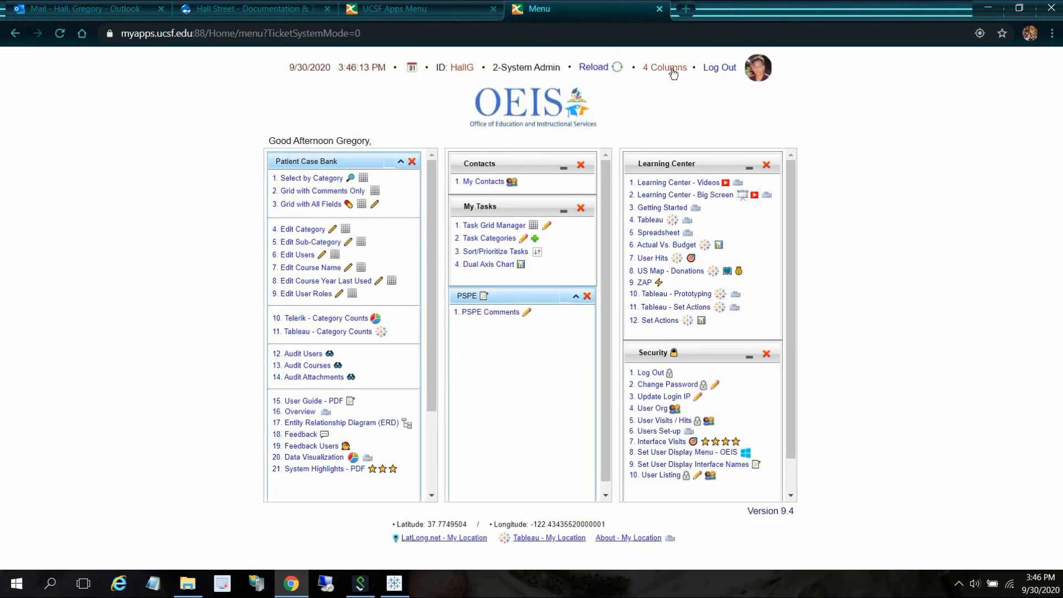
click(671, 69)
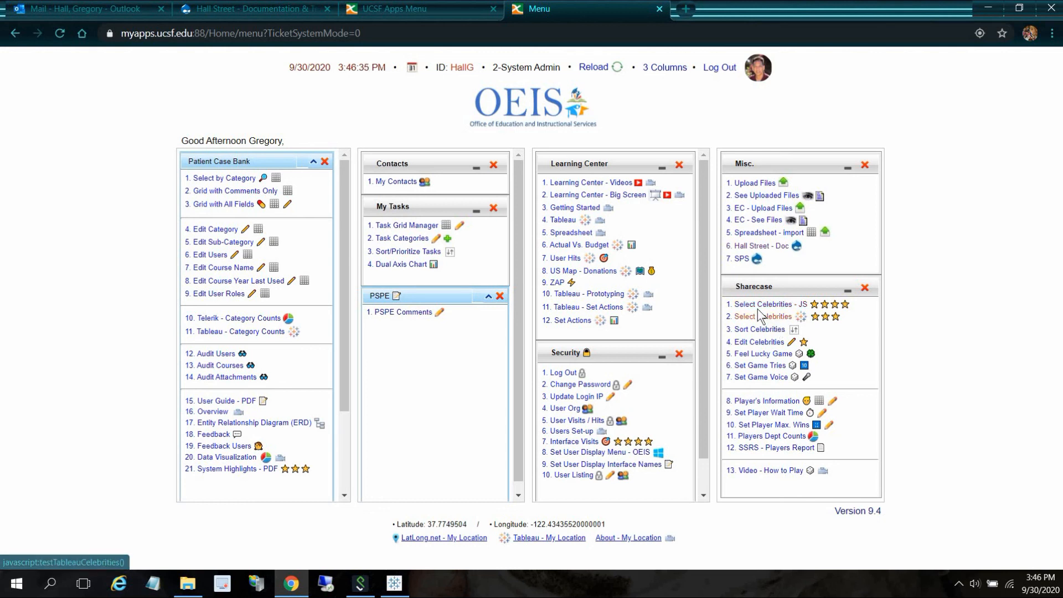
click(774, 321)
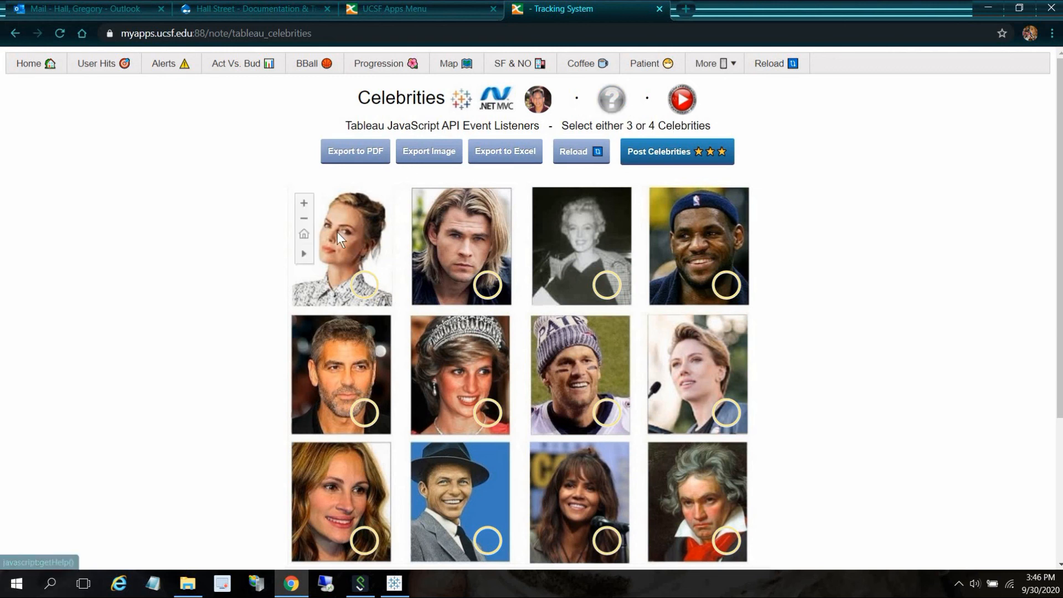
- Select Charlize Theron, Chris Hemsworth and Marilyn Monroe together and post the celebrities
drag(329, 236, 638, 318)
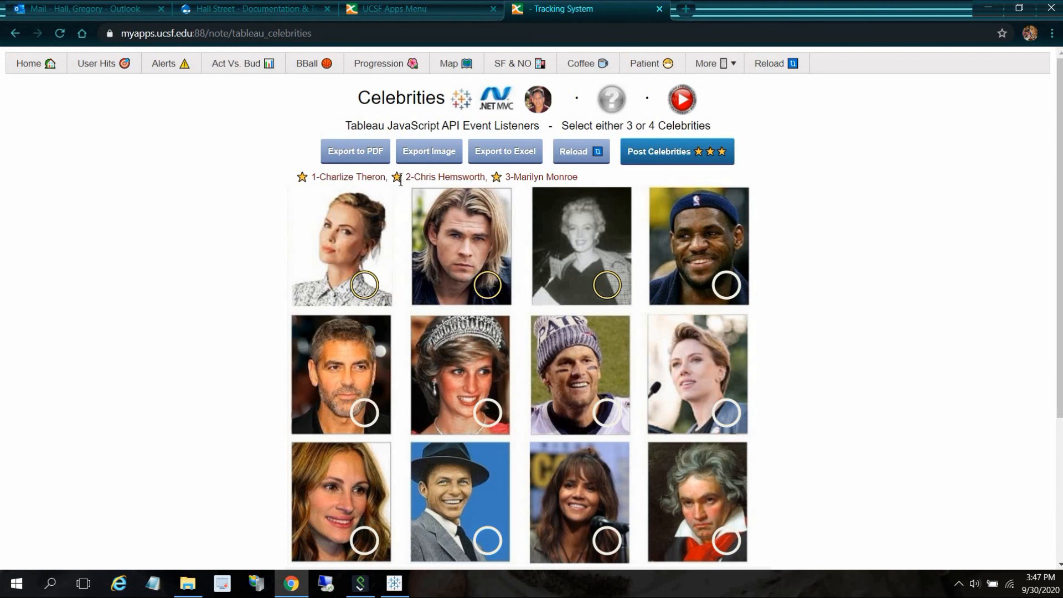
click(635, 151)
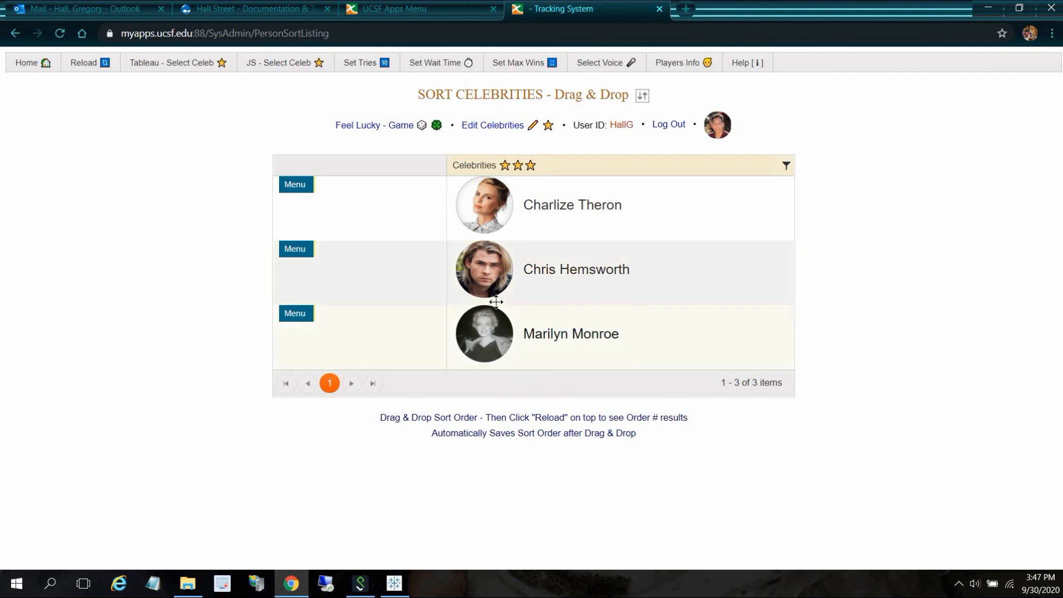
- Reorder the celebrities so Marilyn Monroe comes before Chris Hemsworth, then open the Feel Lucky game
drag(513, 337, 515, 216)
drag(563, 296, 538, 190)
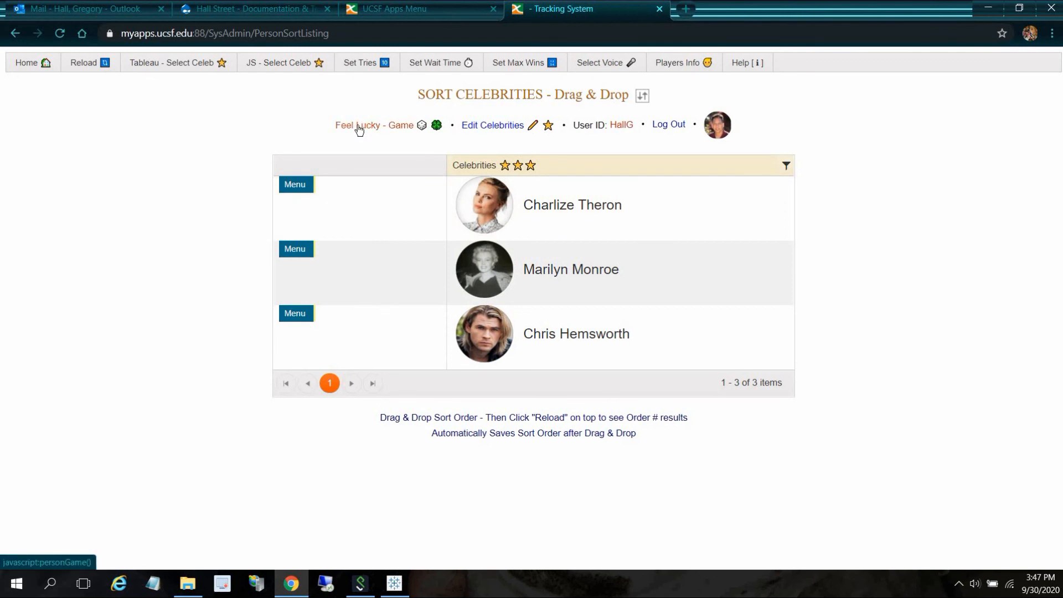
click(360, 128)
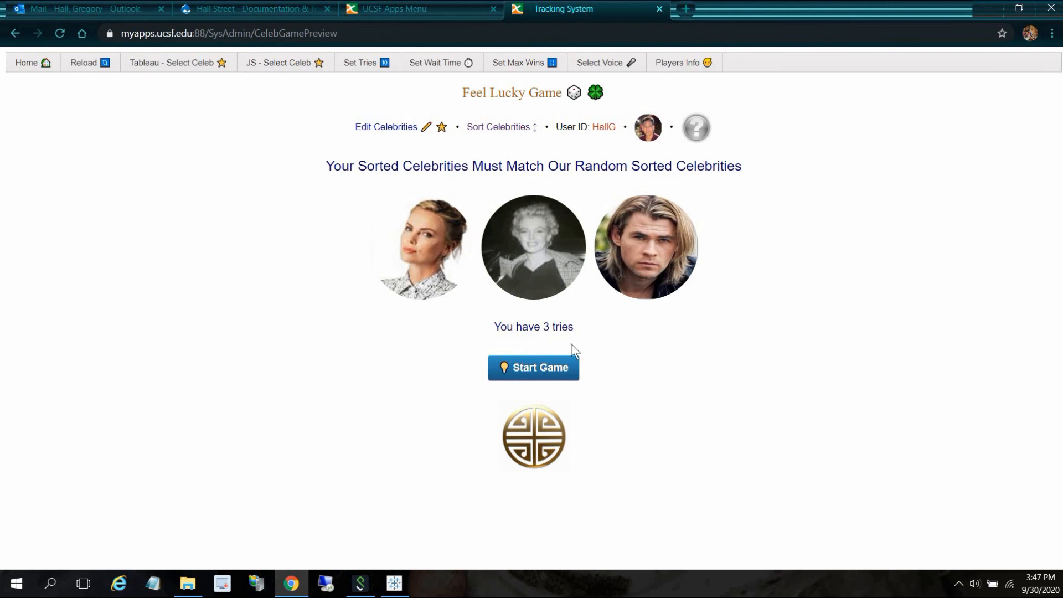
- Play the Feel Lucky game, resetting once and starting again, then try again
click(538, 367)
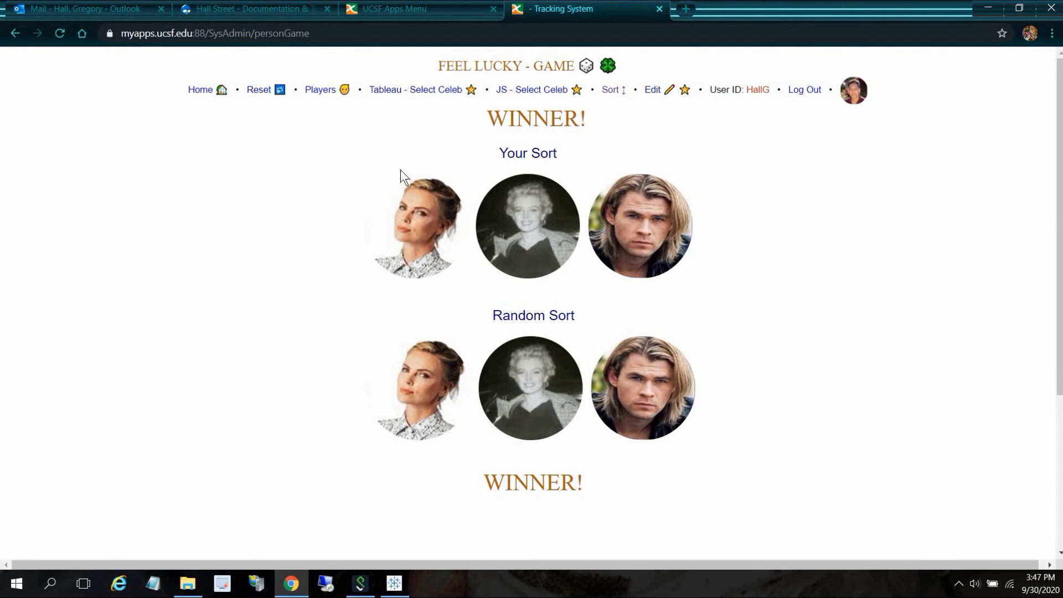
click(260, 92)
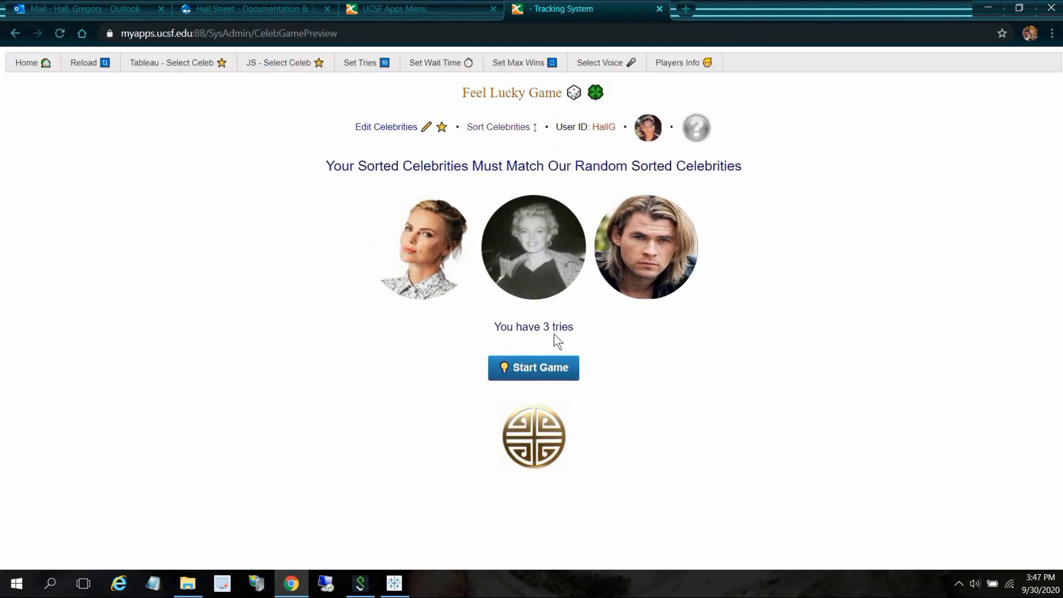
click(555, 364)
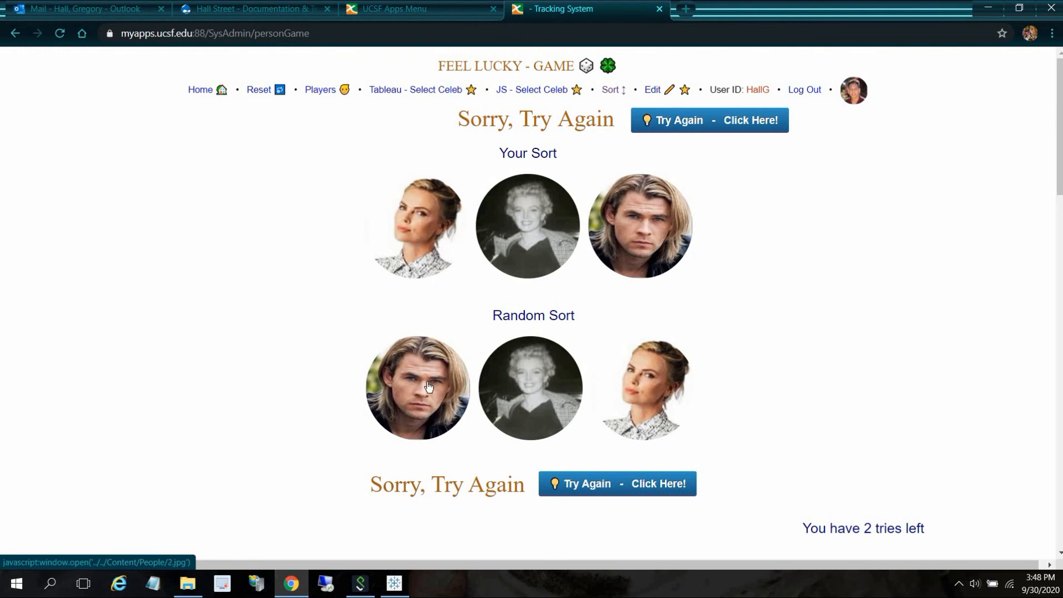
click(632, 489)
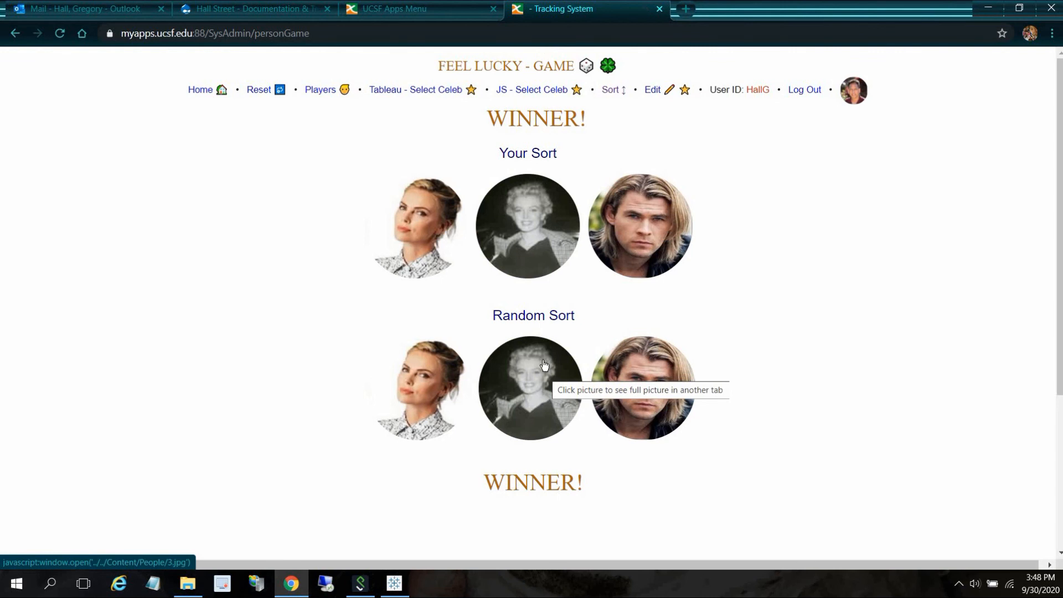
- Return to the home menu and switch its layout back to 3 columns
click(206, 91)
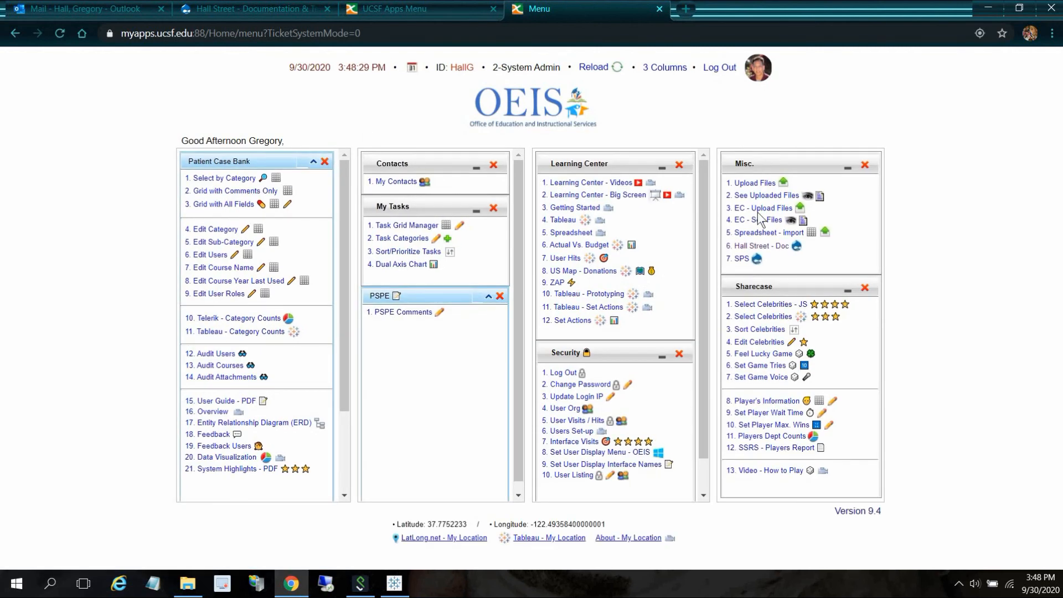
click(663, 69)
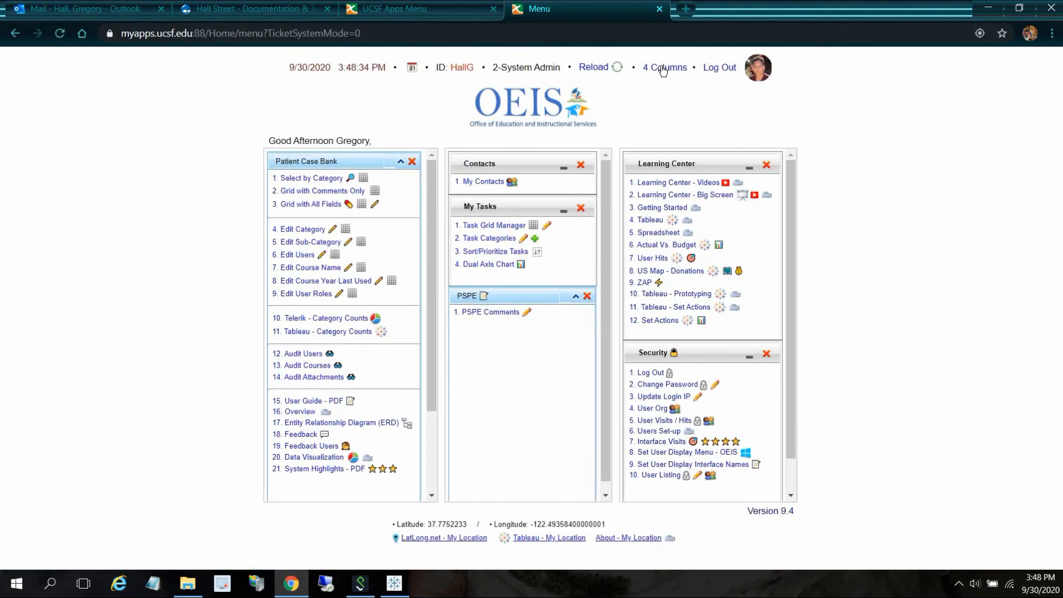